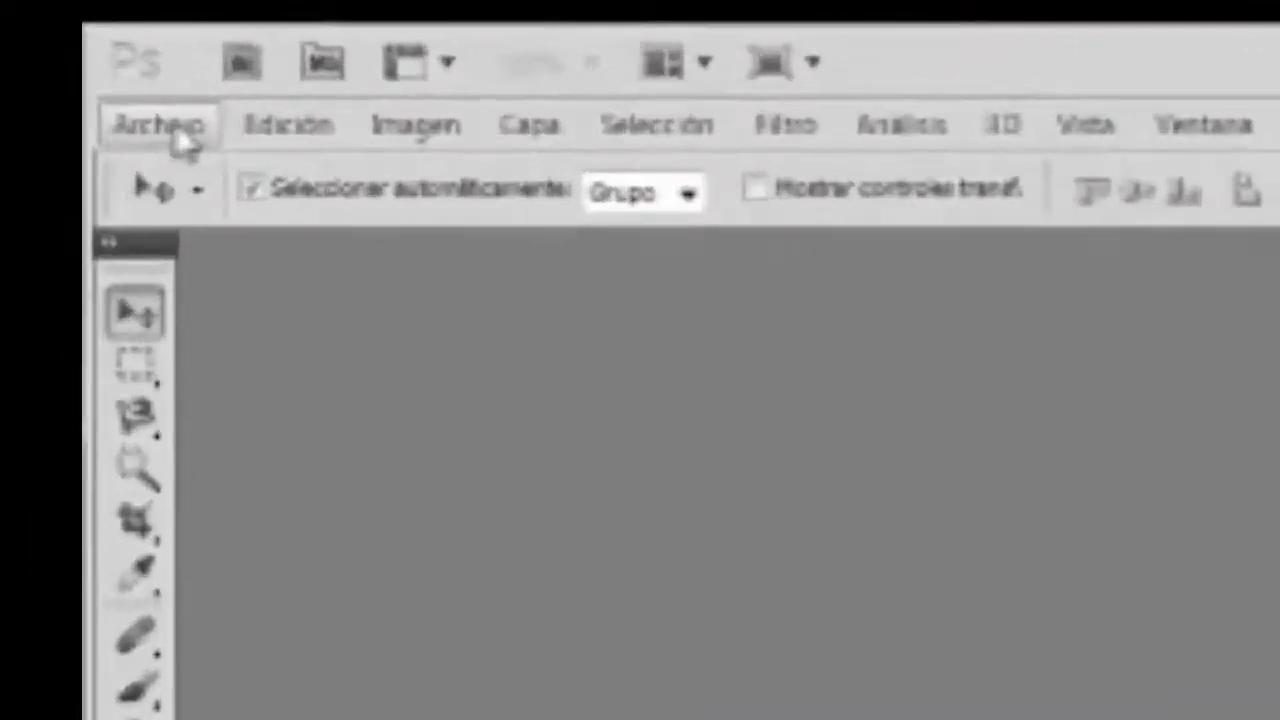
Step: Open the street photo P1070838 from the desktop via Archivo > Abrir
click(63, 49)
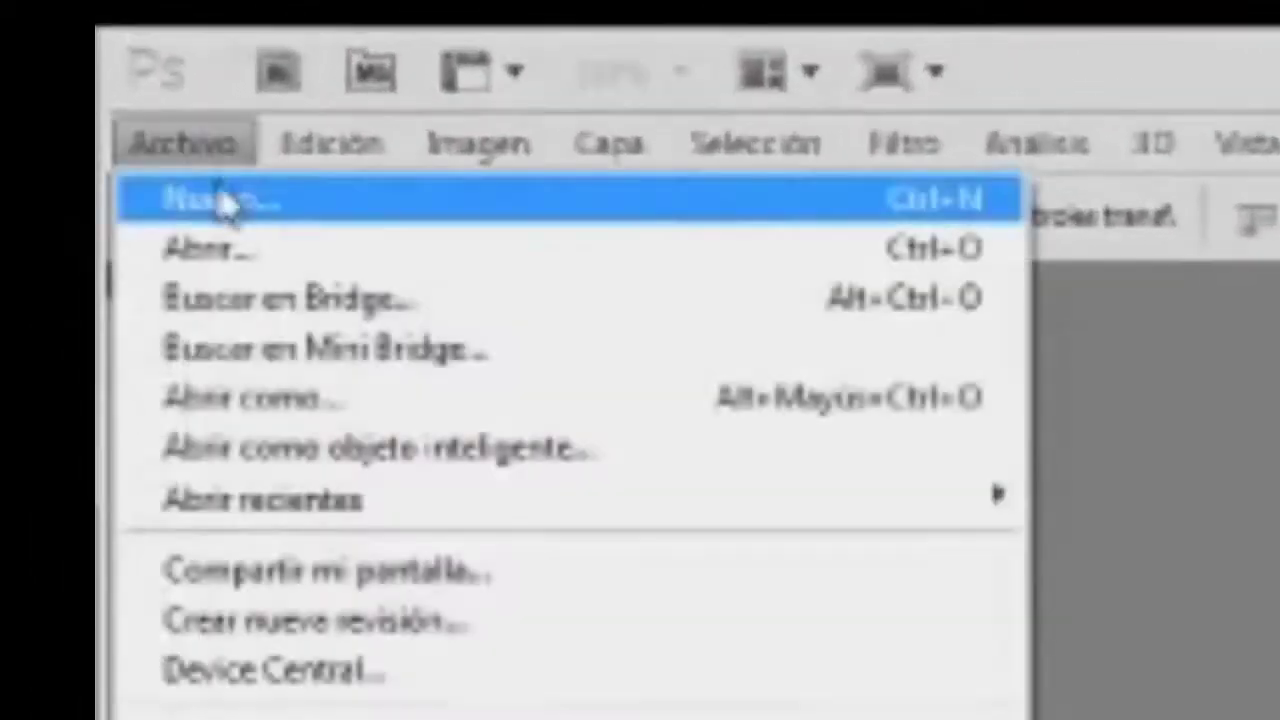
click(210, 248)
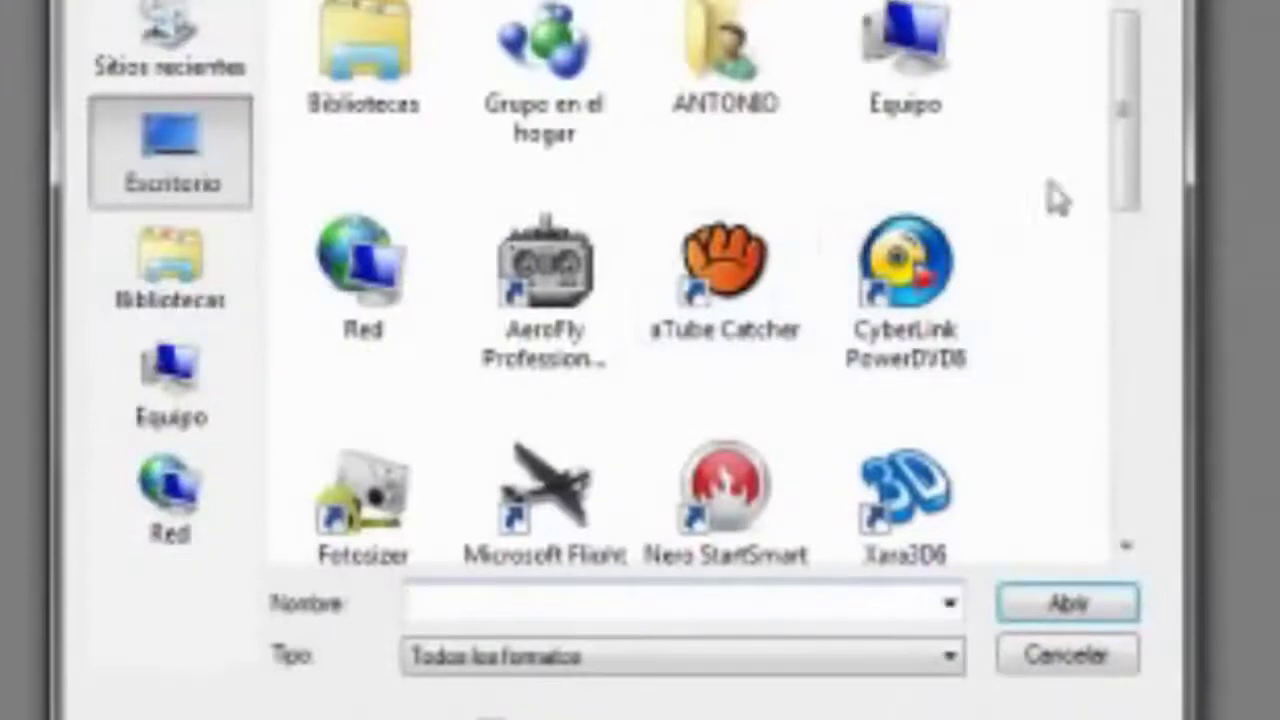
drag(1135, 160, 1134, 429)
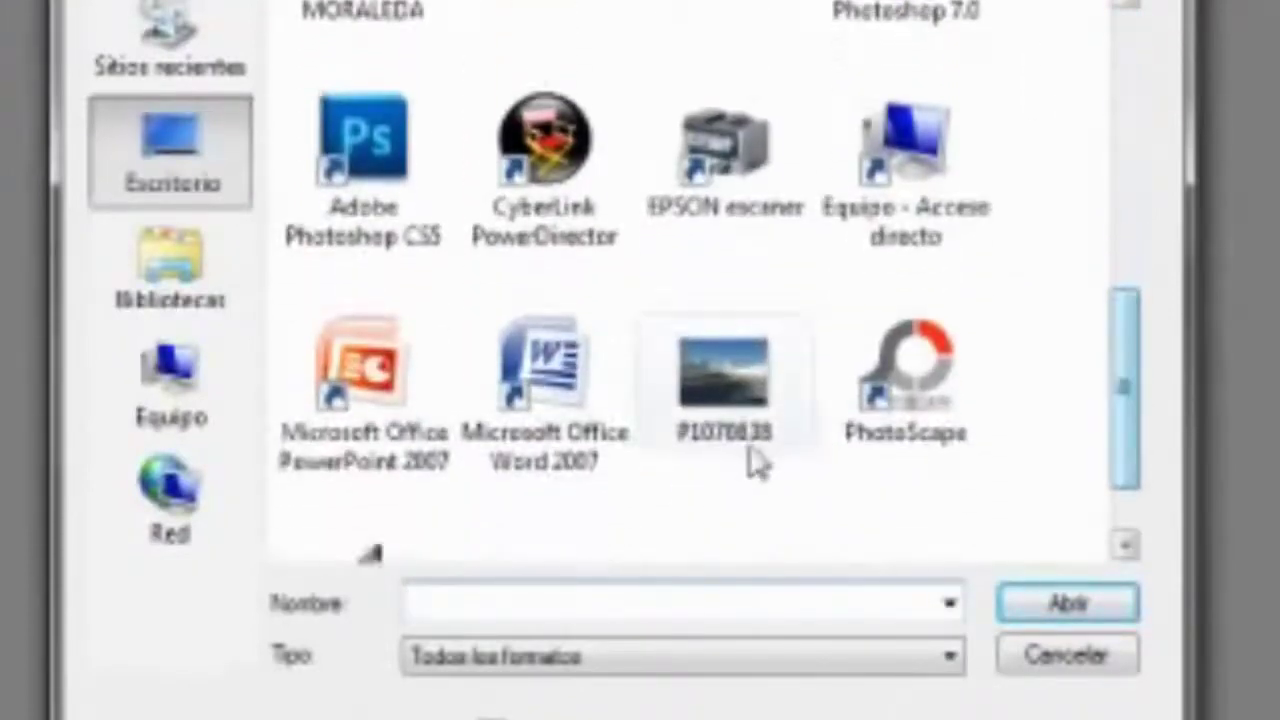
click(755, 395)
click(1060, 618)
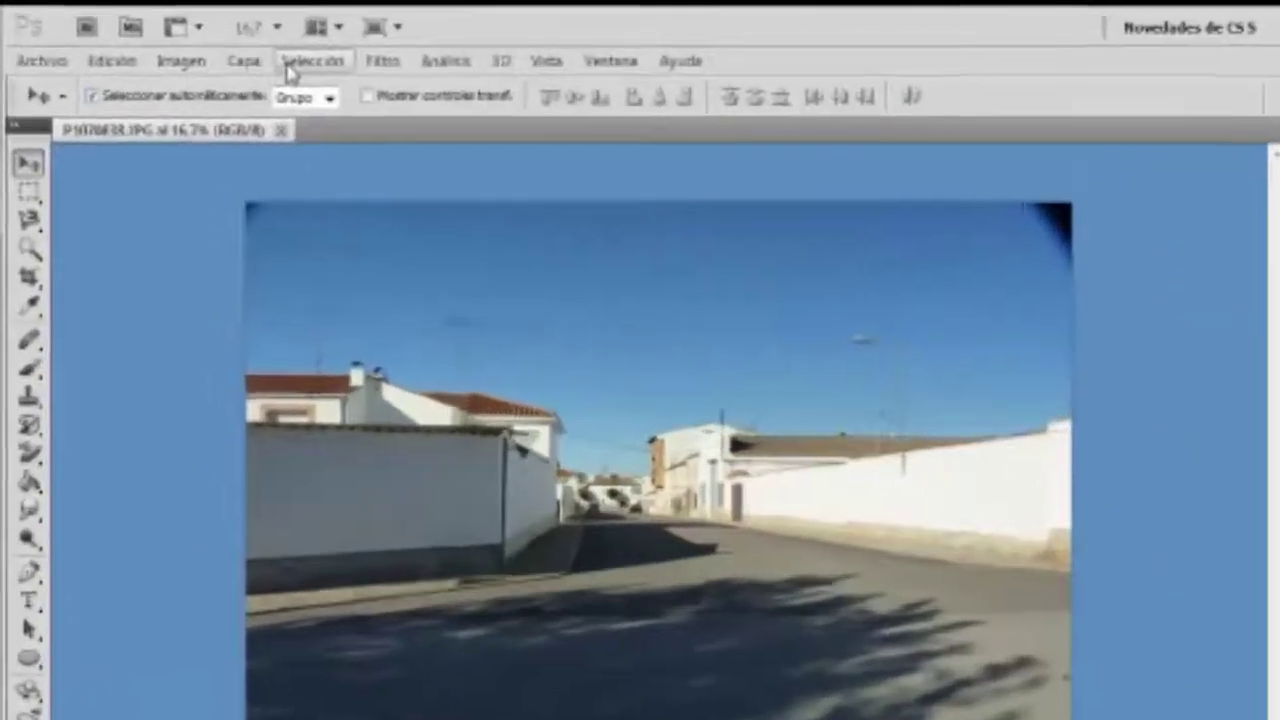
Step: Select the entire street photo and copy it to the clipboard
click(236, 46)
click(378, 112)
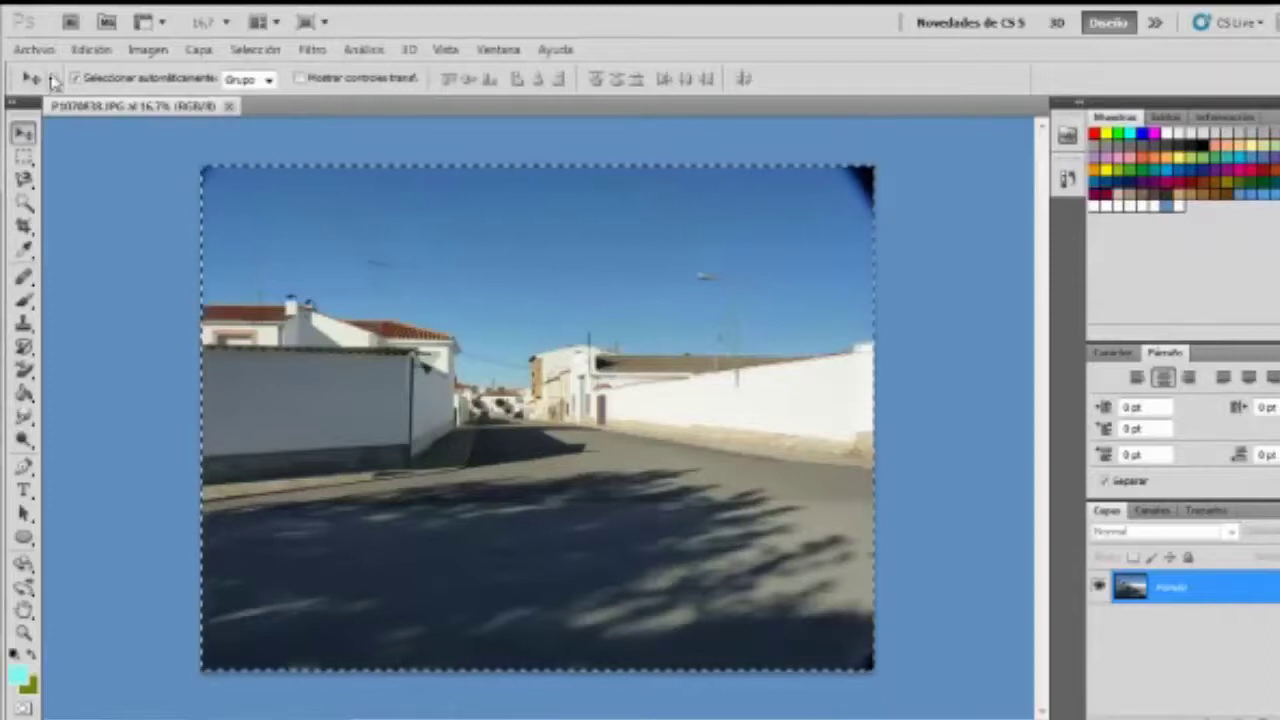
click(91, 50)
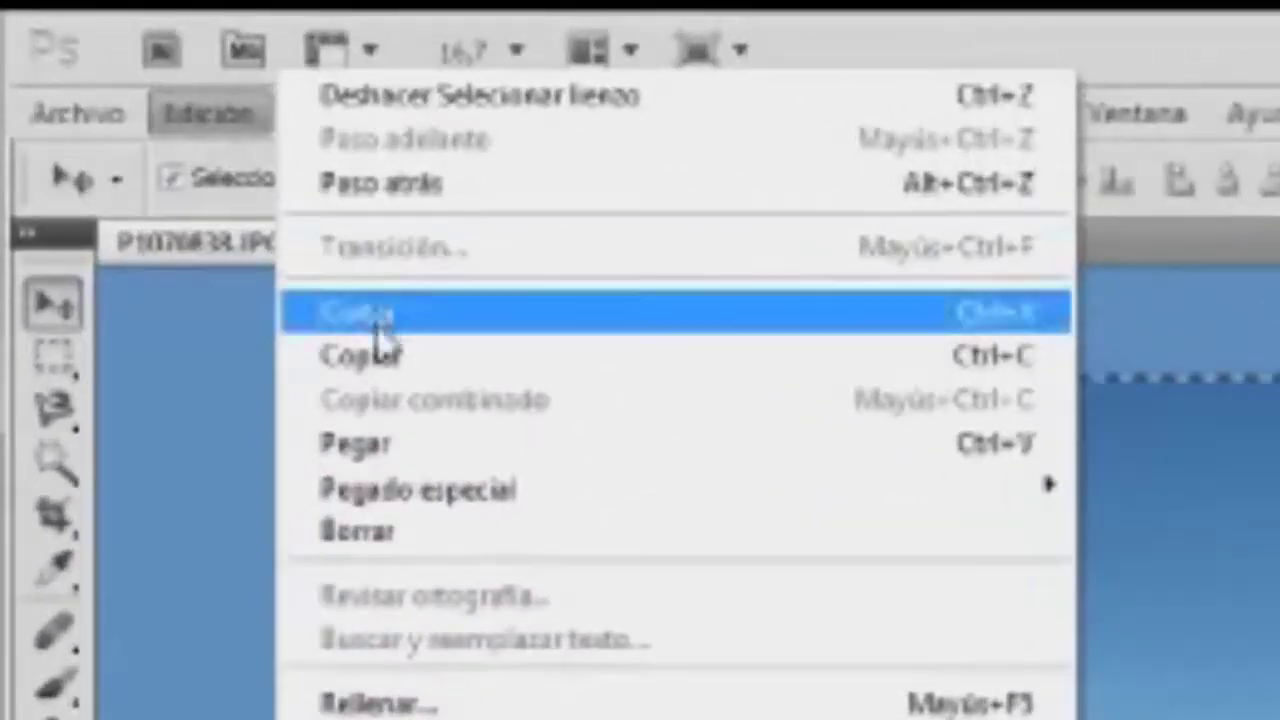
click(388, 358)
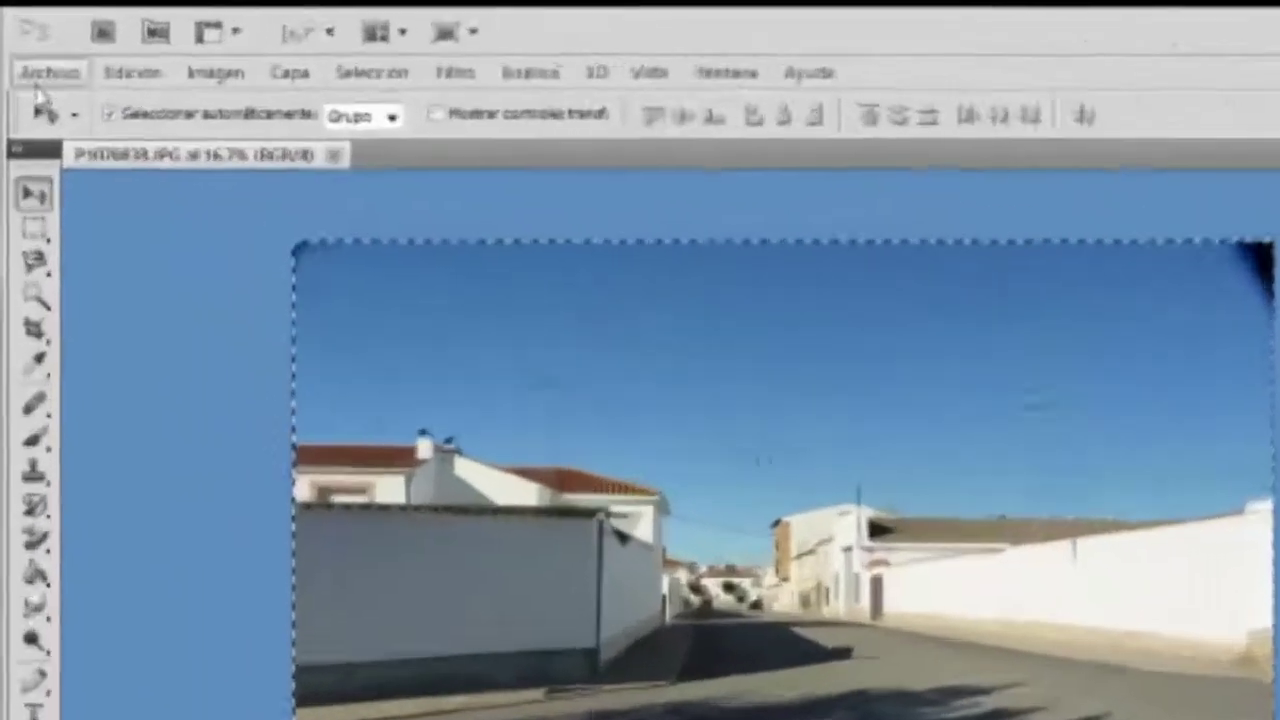
Step: Create a new white 4000×3000 px document, Sin título-1, using the clipboard preset
click(31, 45)
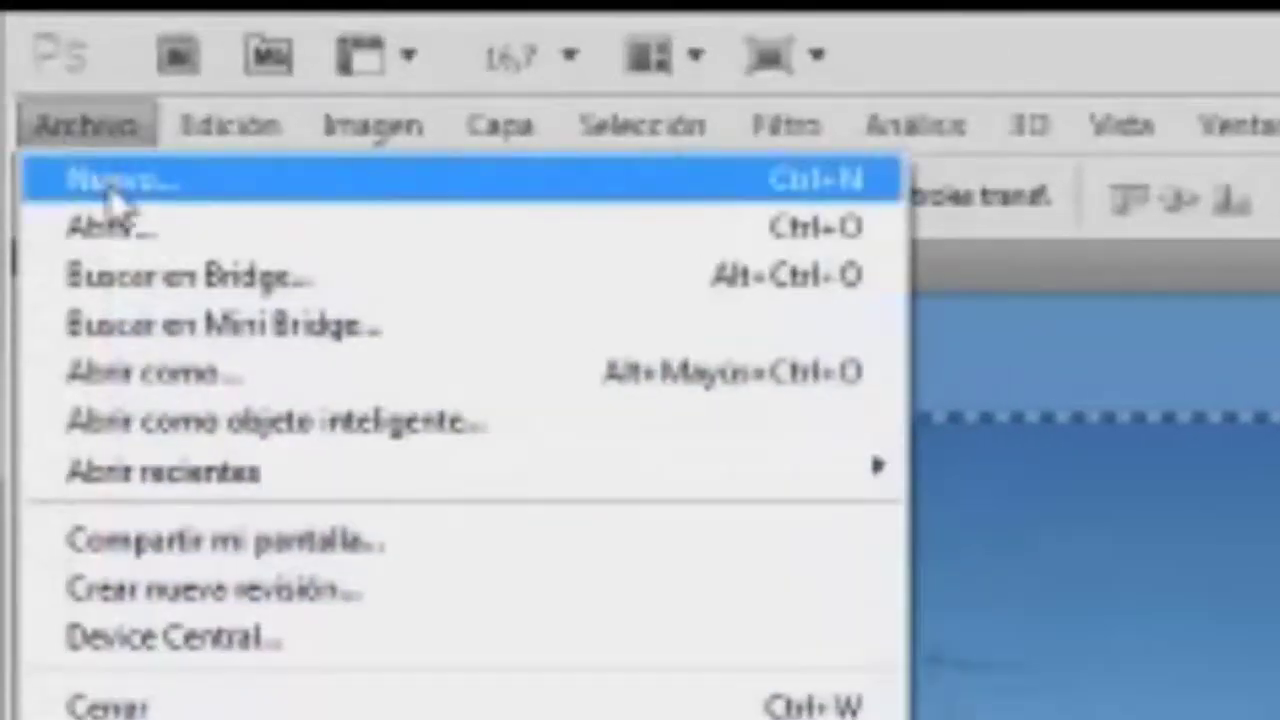
click(113, 196)
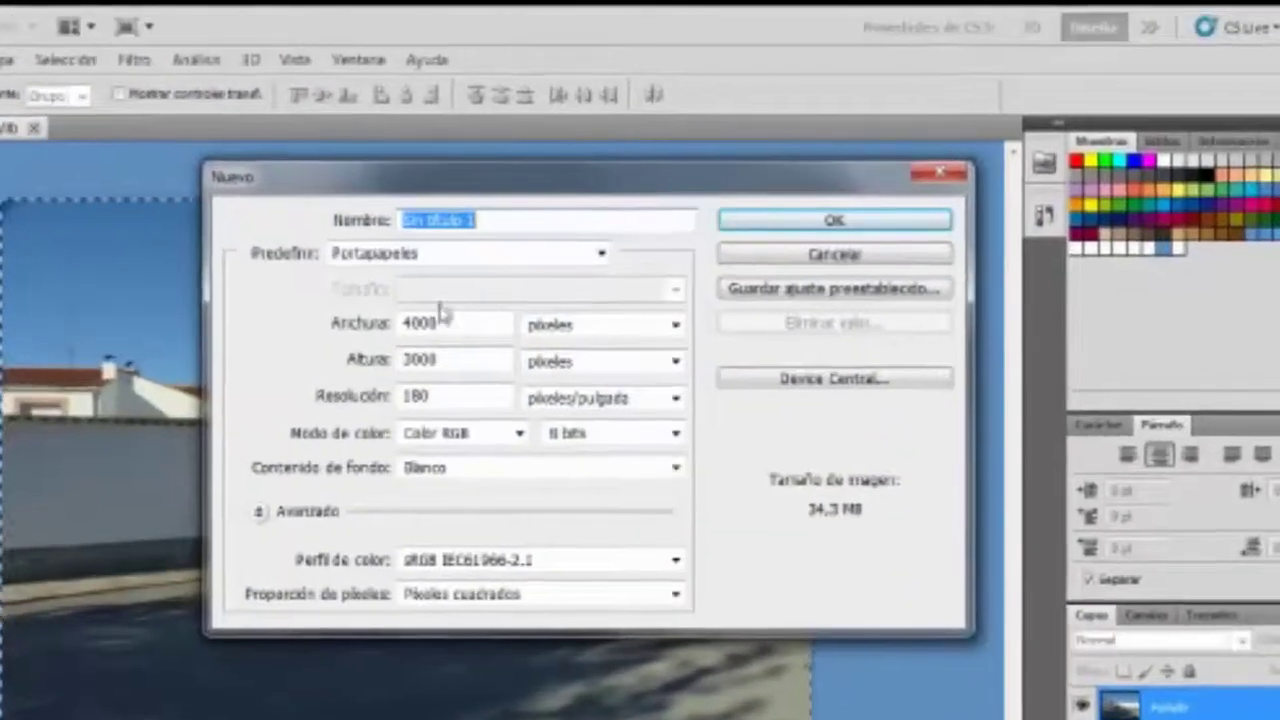
click(832, 221)
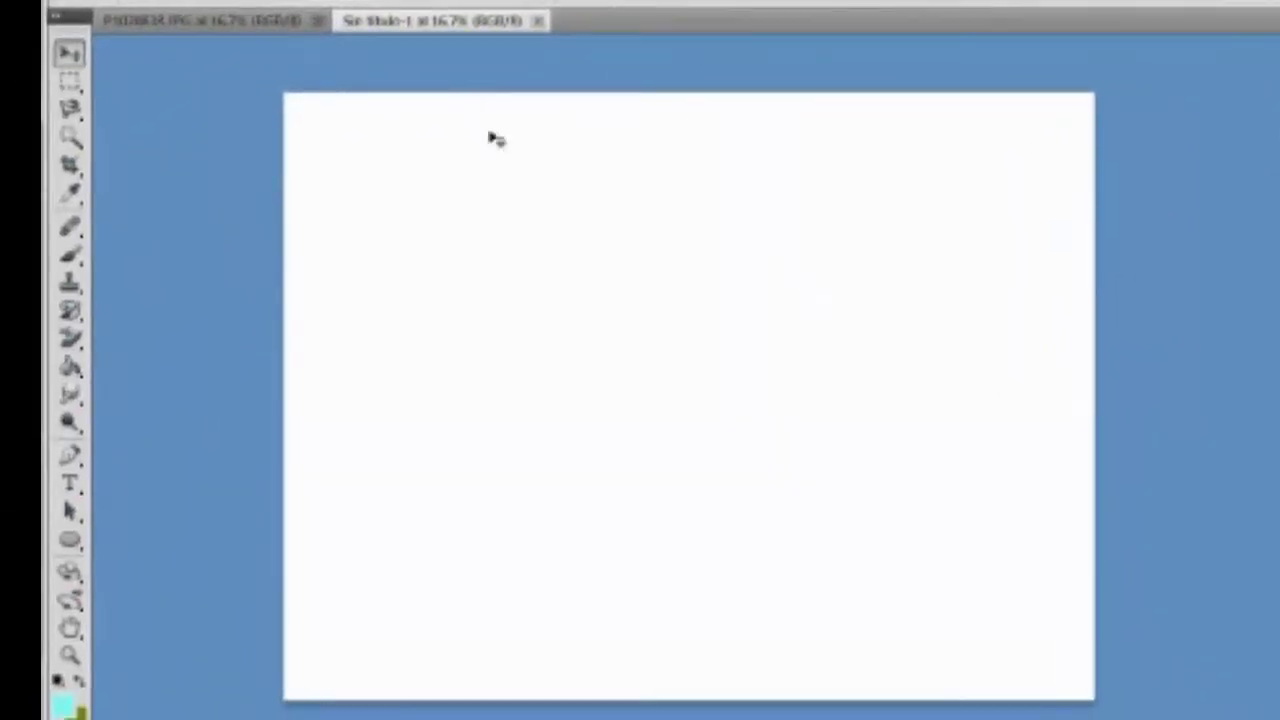
Step: Paste the street photo into Sin título-1 as Capa 1 and select all
click(197, 144)
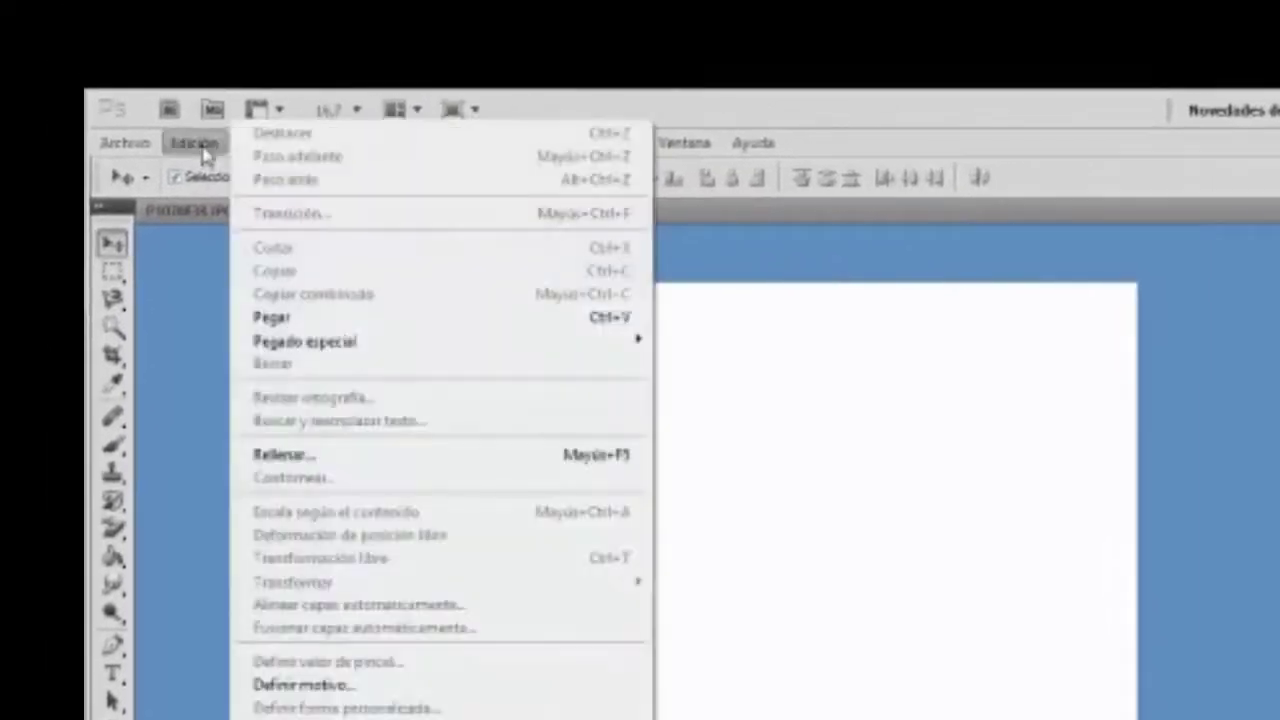
click(282, 318)
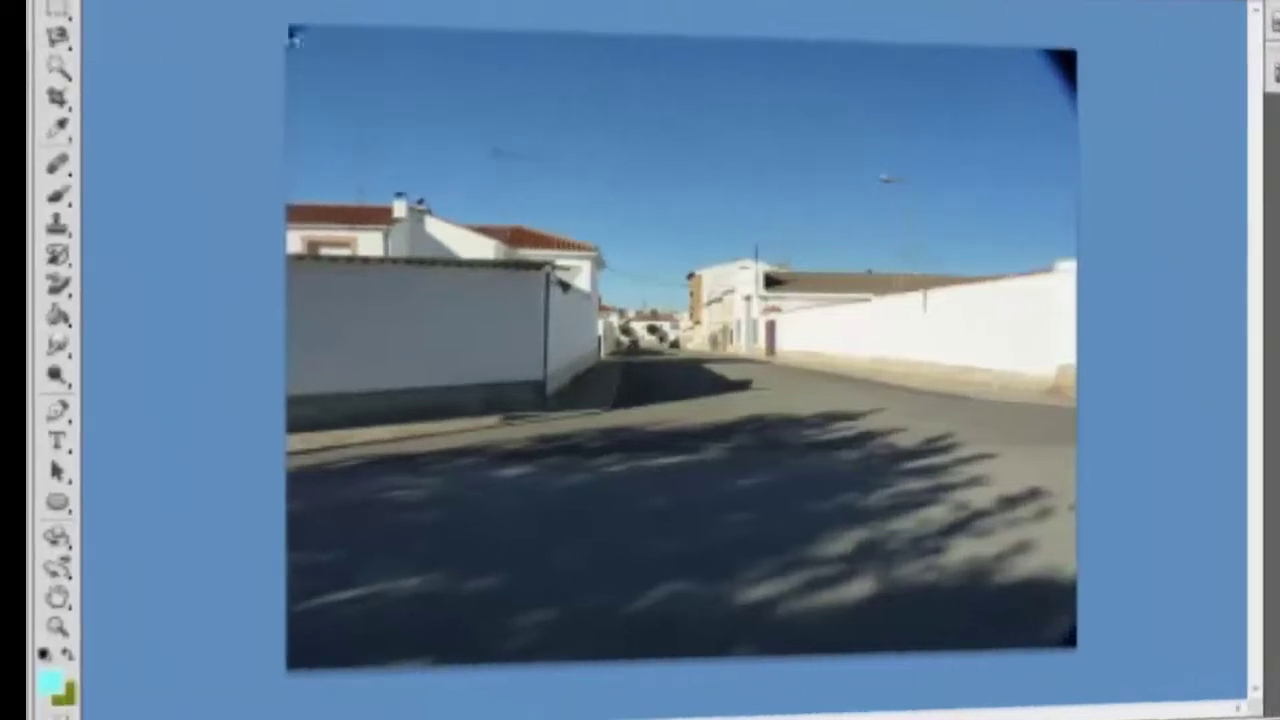
key(ctrl+a)
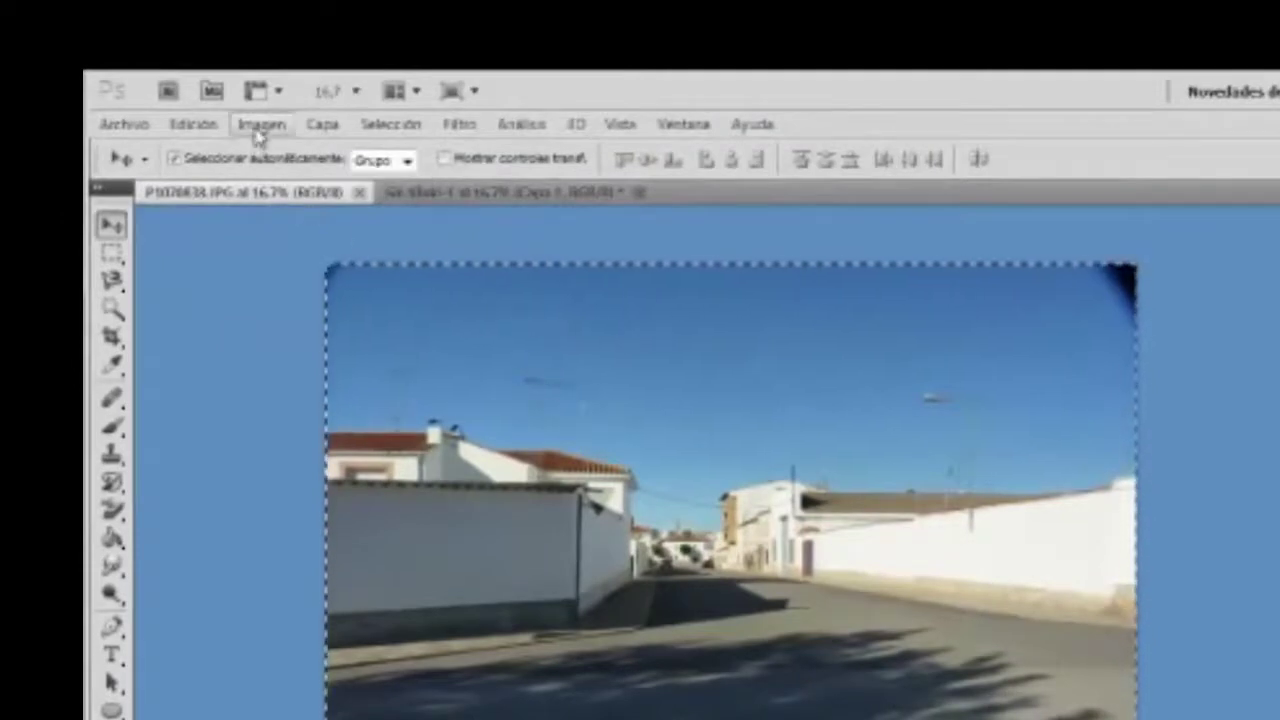
Step: Turn P1070838 cyan with Levels, setting the red channel's output to 0
click(261, 124)
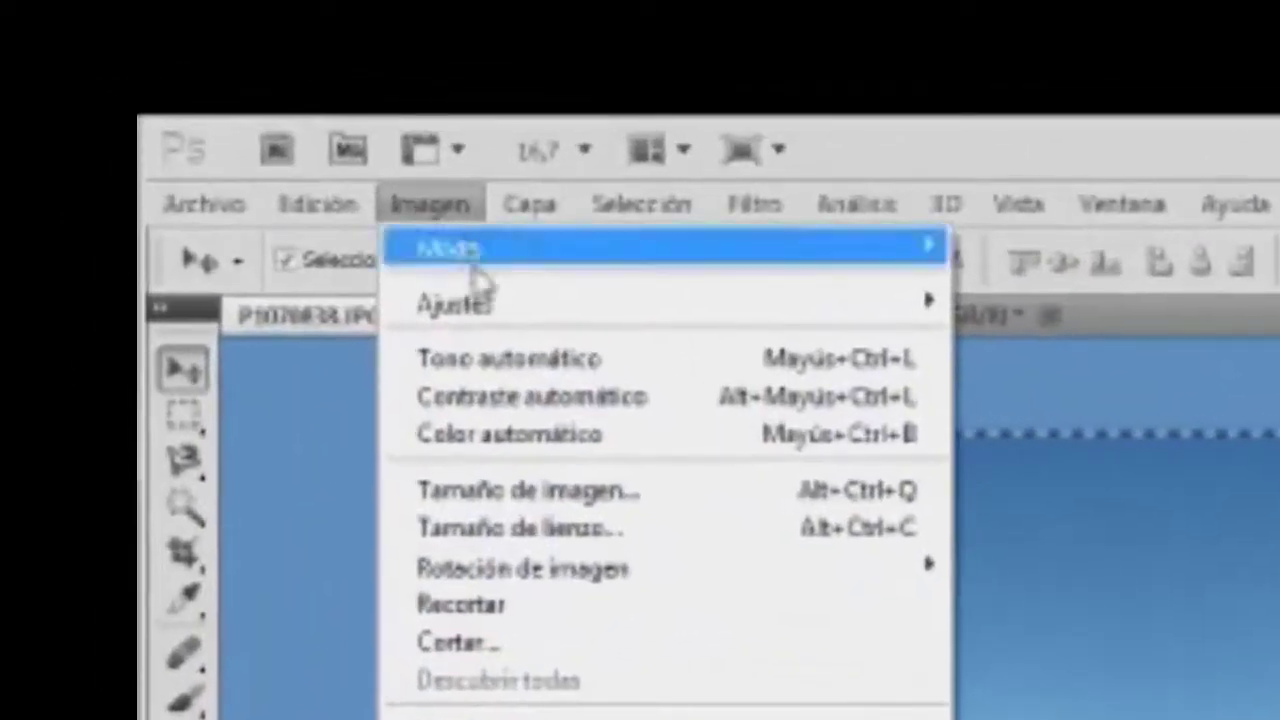
mouse_move(260, 172)
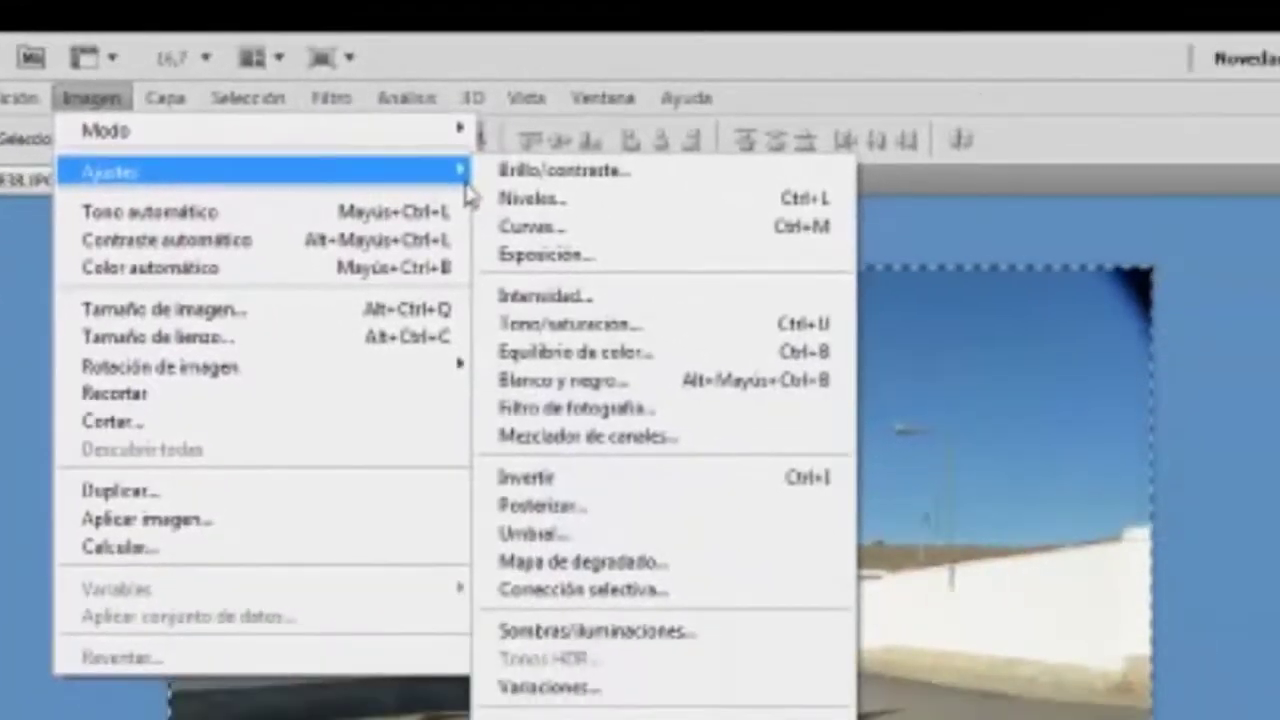
click(503, 200)
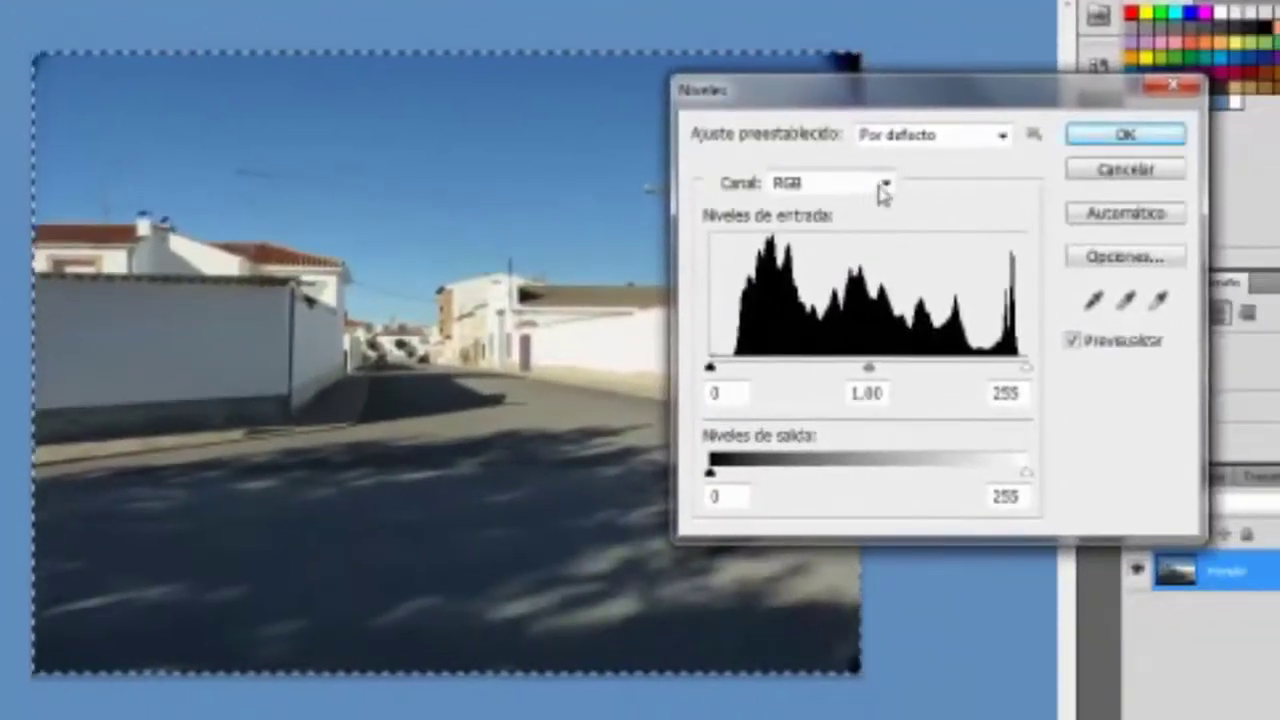
click(885, 184)
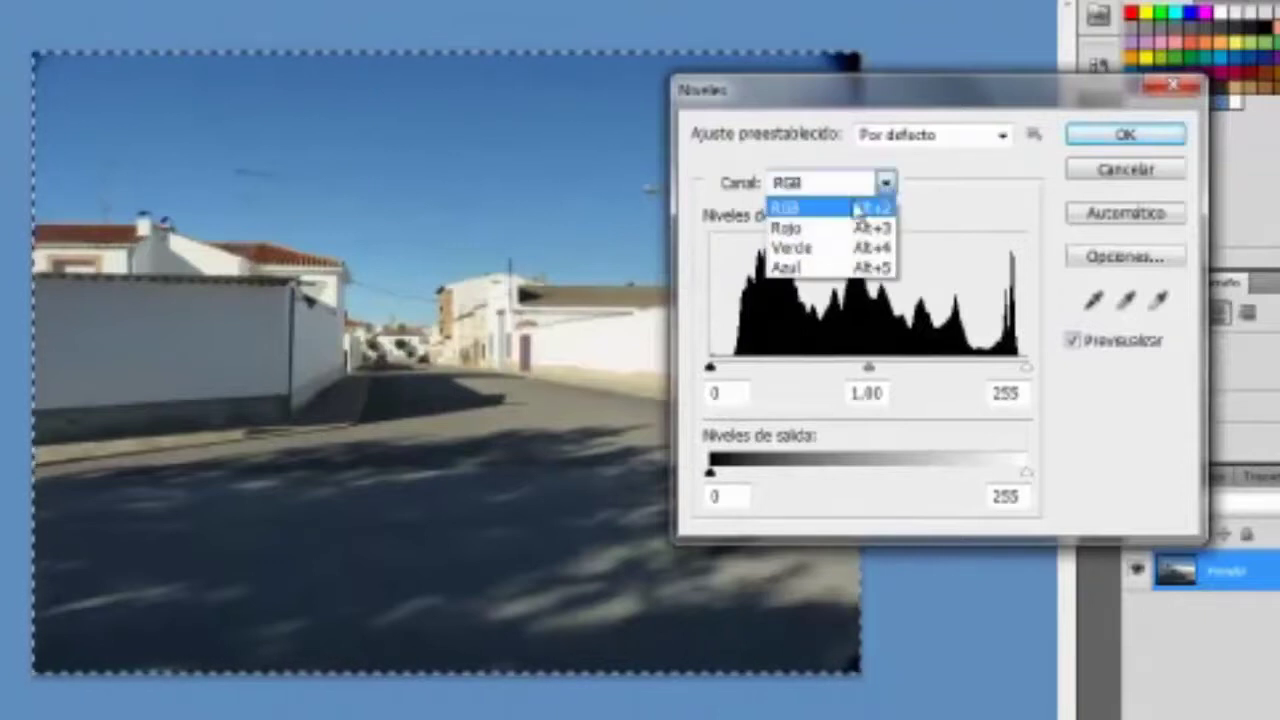
click(806, 230)
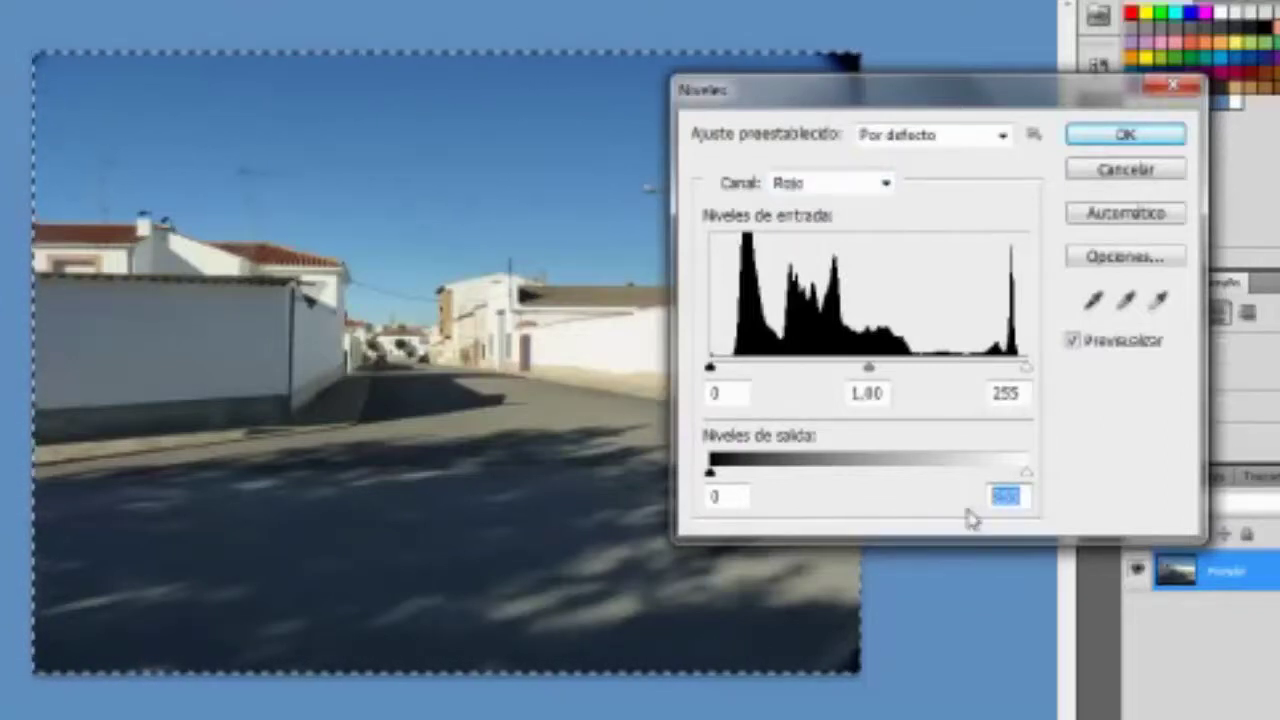
text(0)
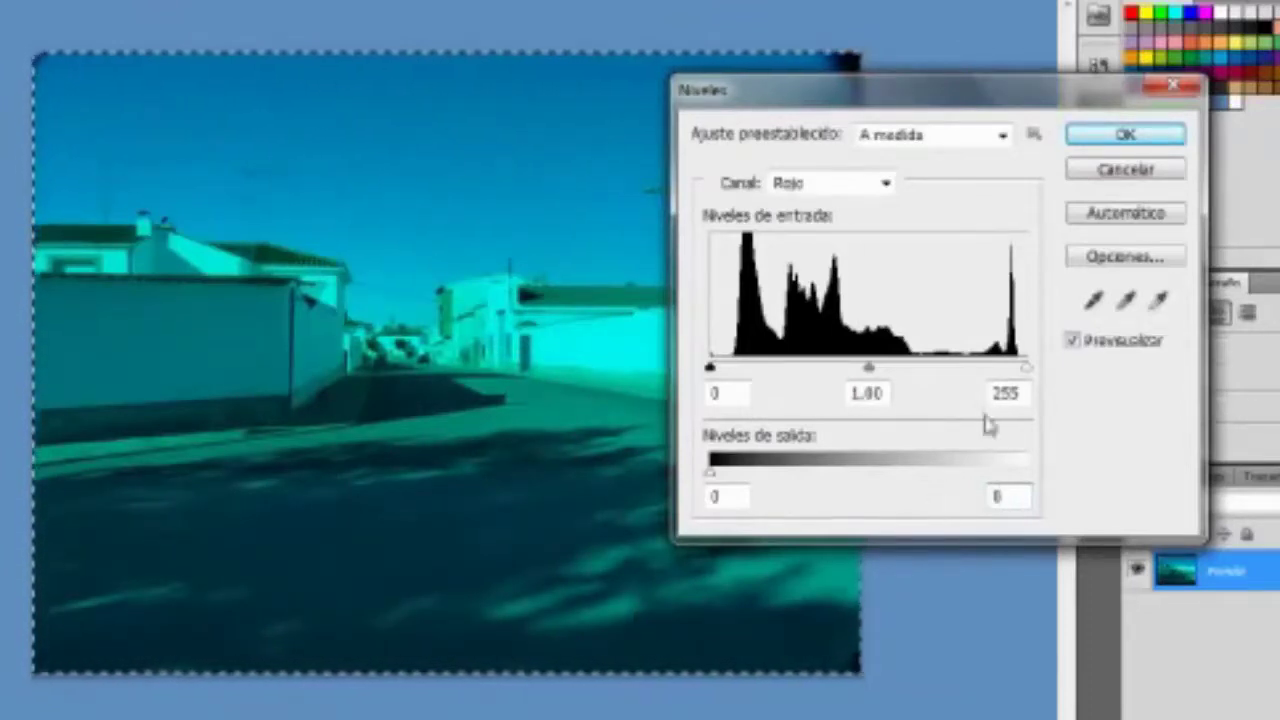
click(1128, 137)
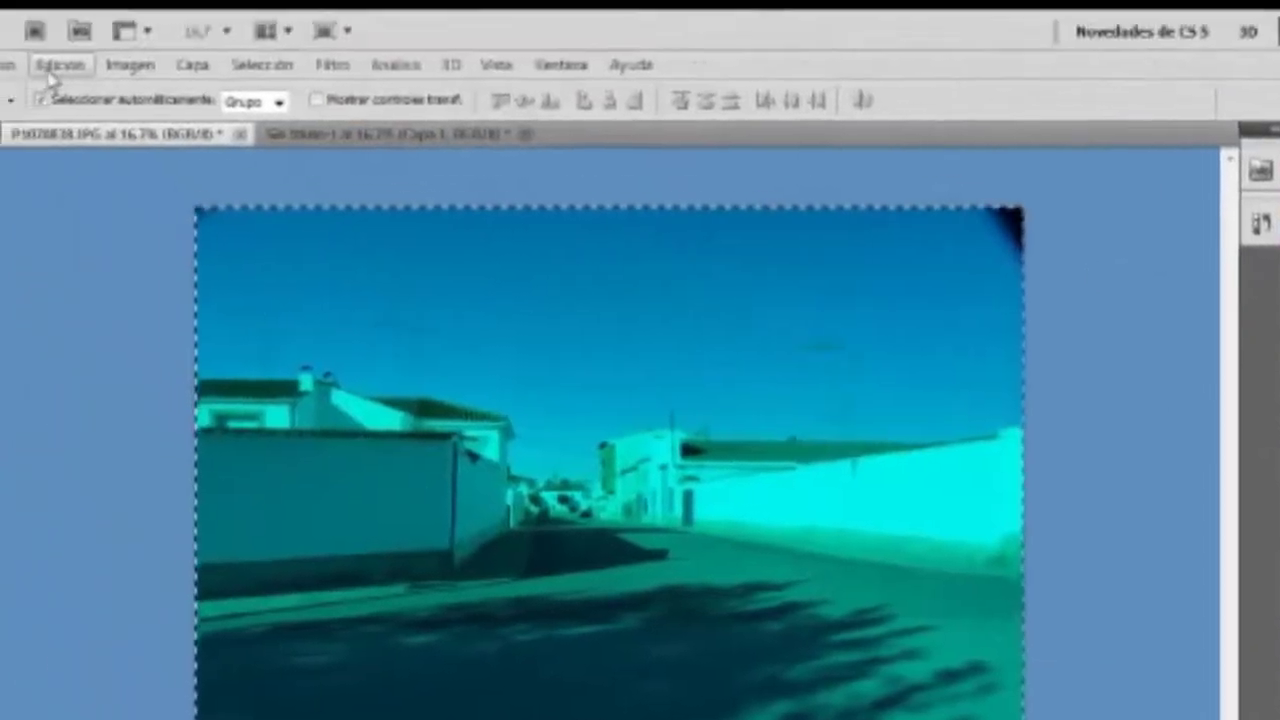
Step: Copy the cyan photo and return to the Sin título-1 document
click(153, 155)
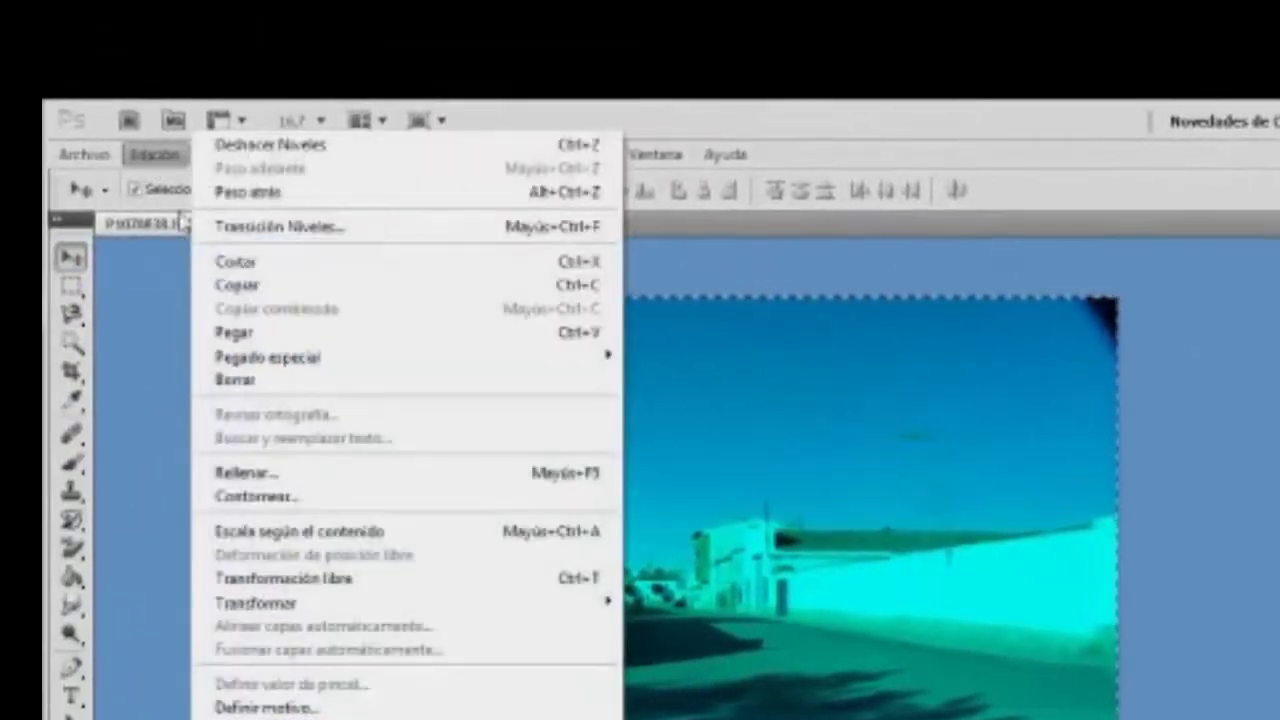
click(232, 288)
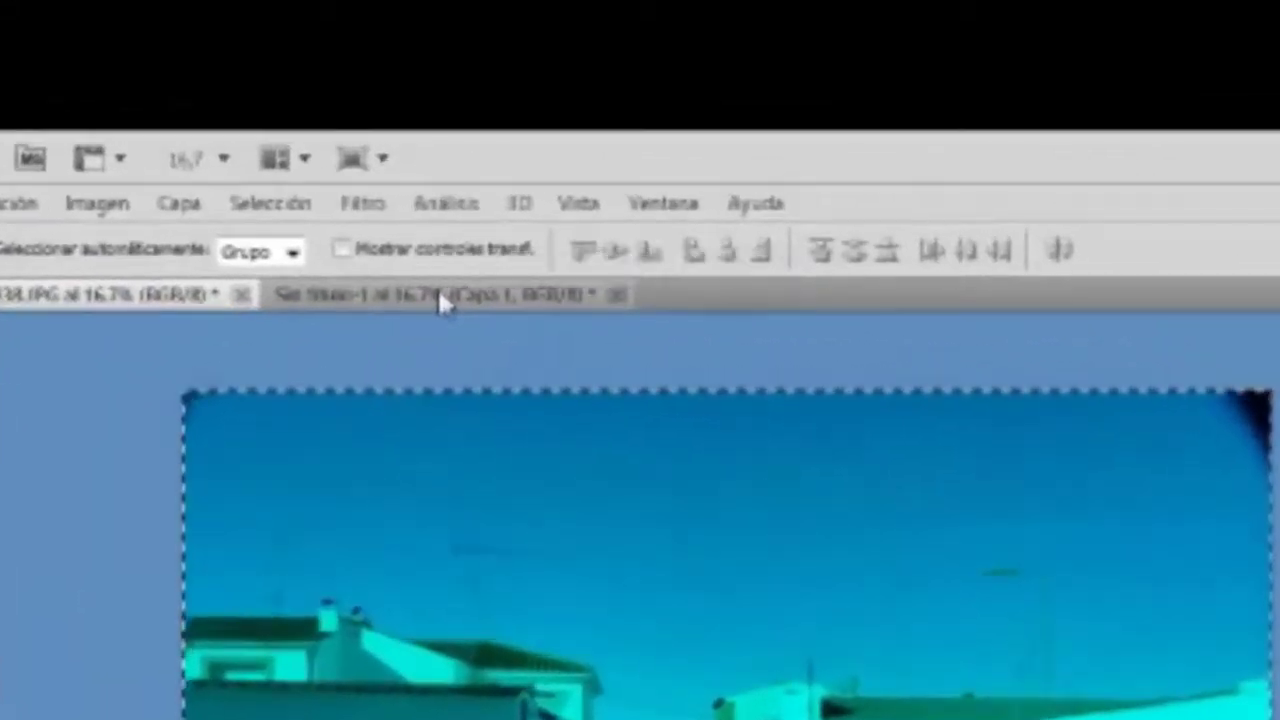
click(440, 287)
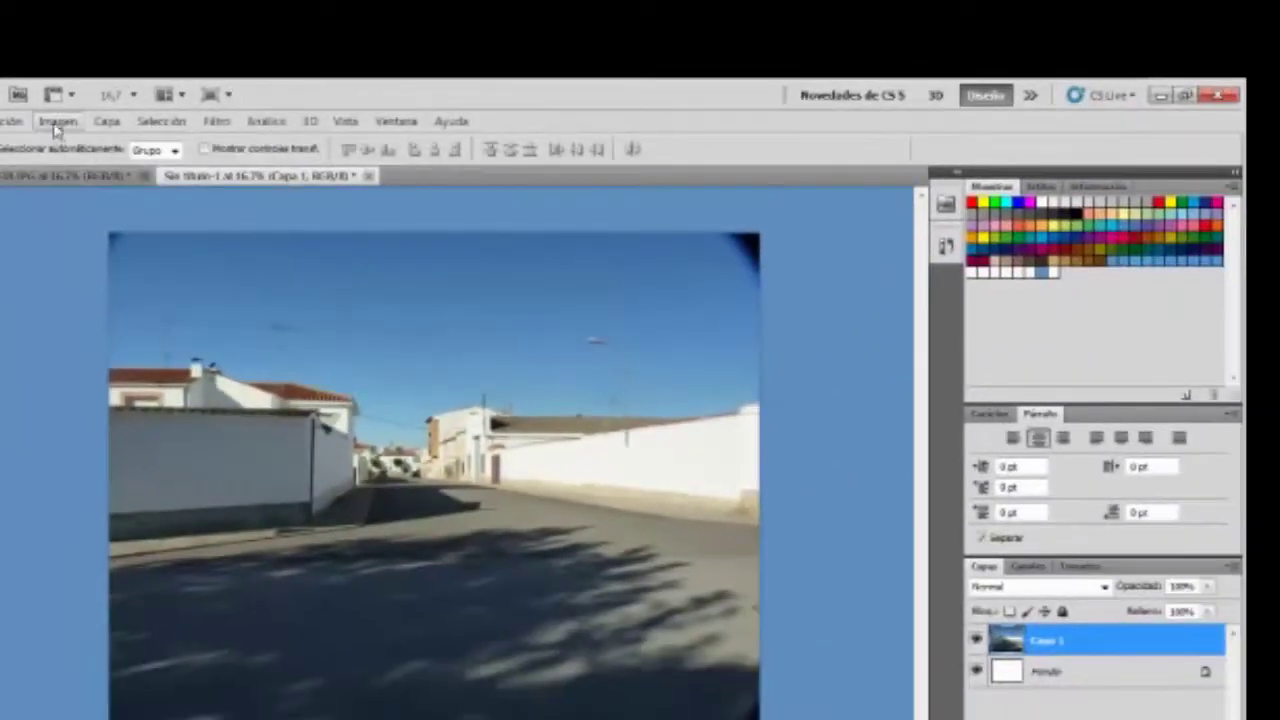
Step: Apply Levels to Capa 1 with green and blue output set to 0, making it red
click(58, 122)
mouse_move(88, 204)
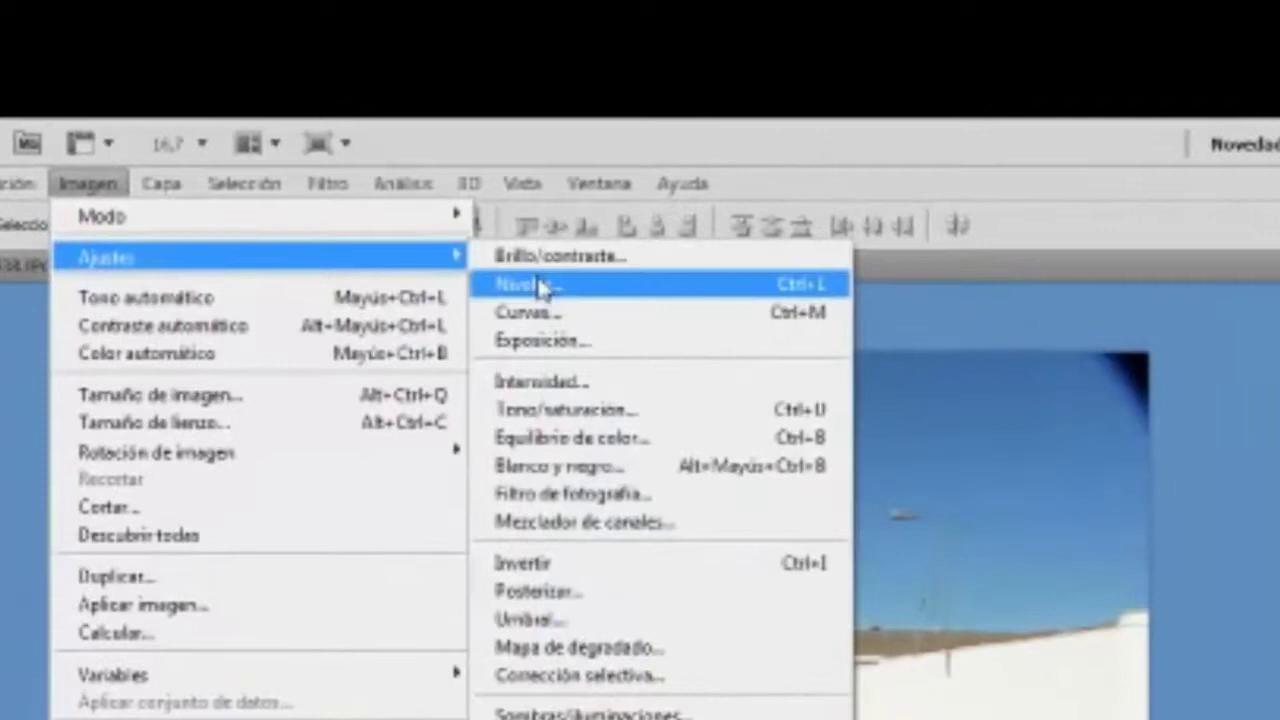
click(540, 287)
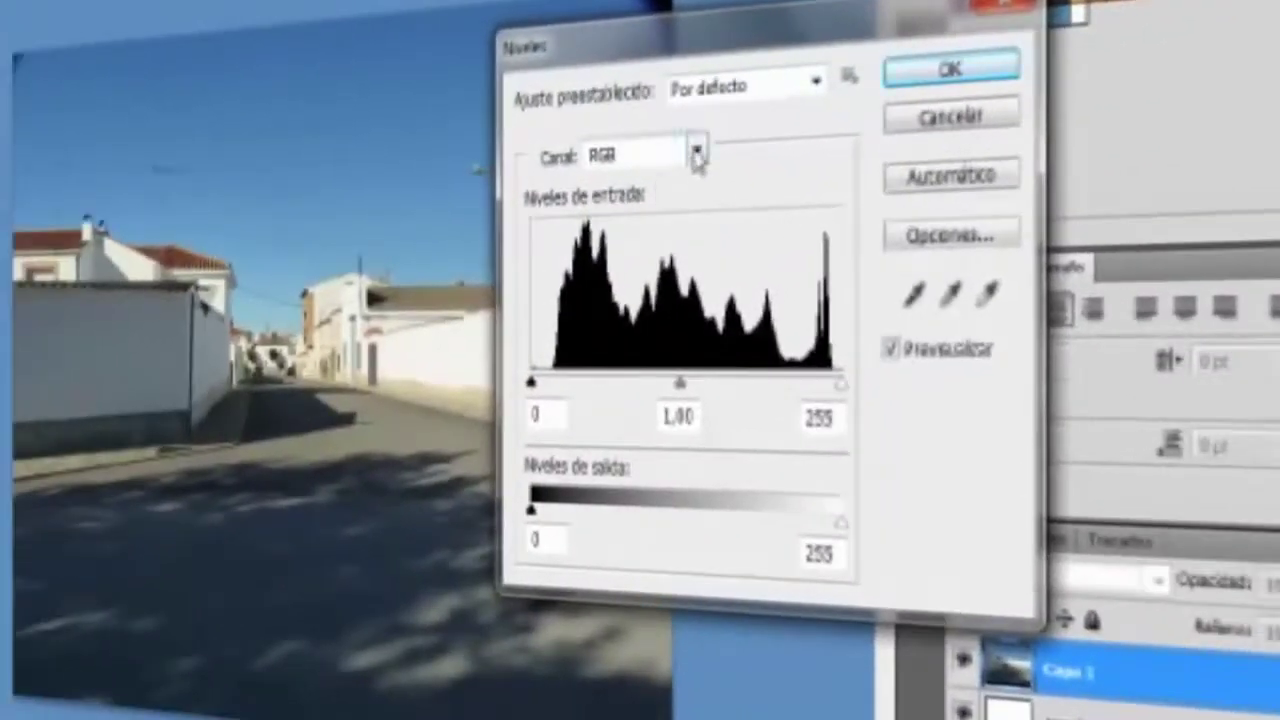
click(697, 155)
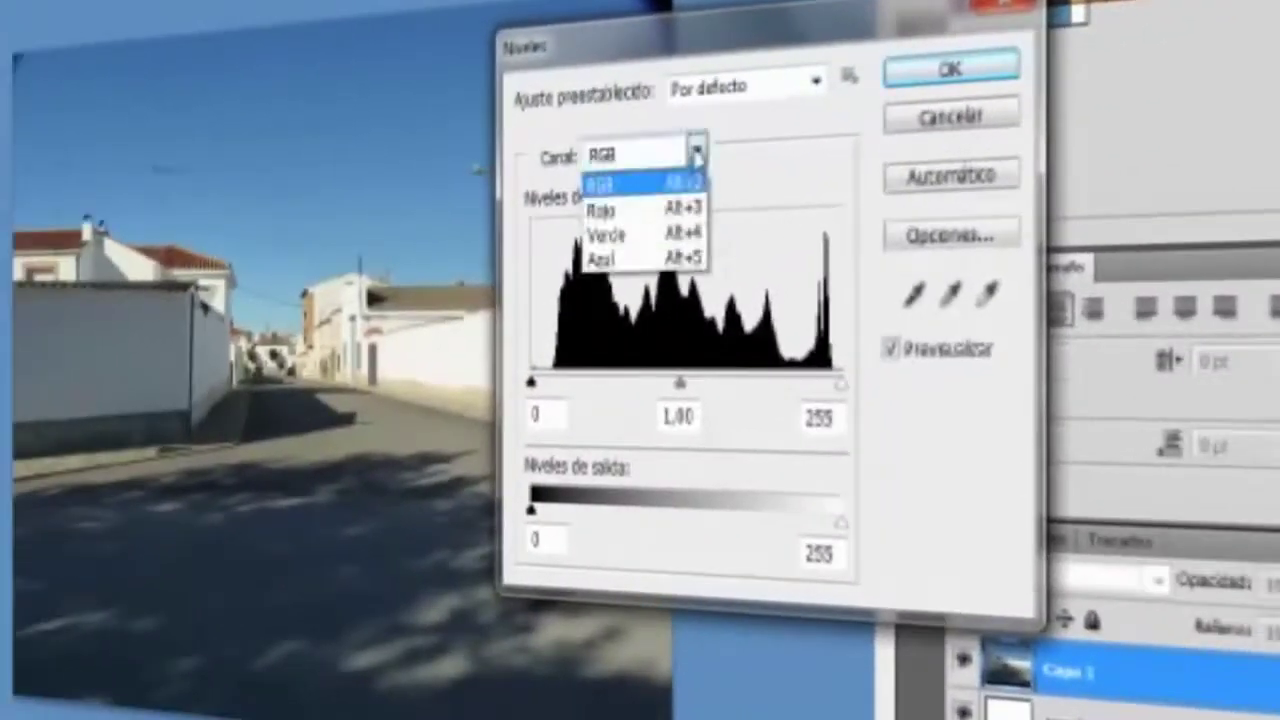
click(640, 234)
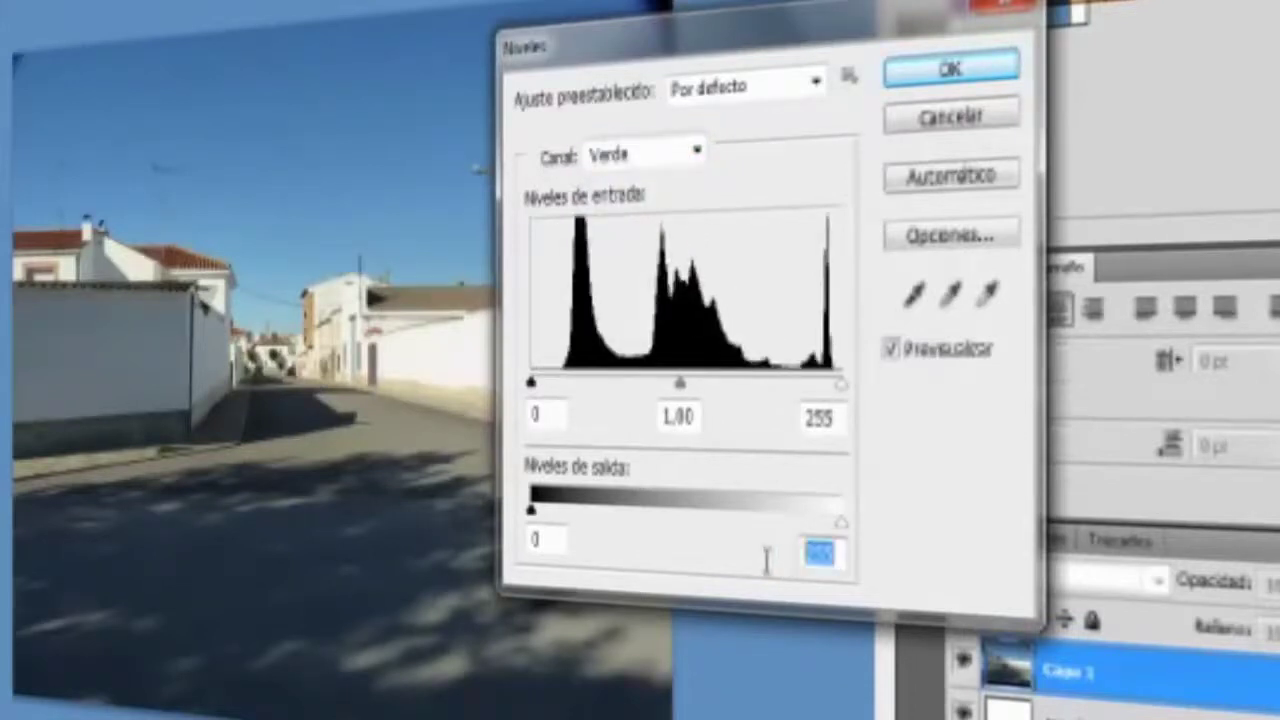
text(0)
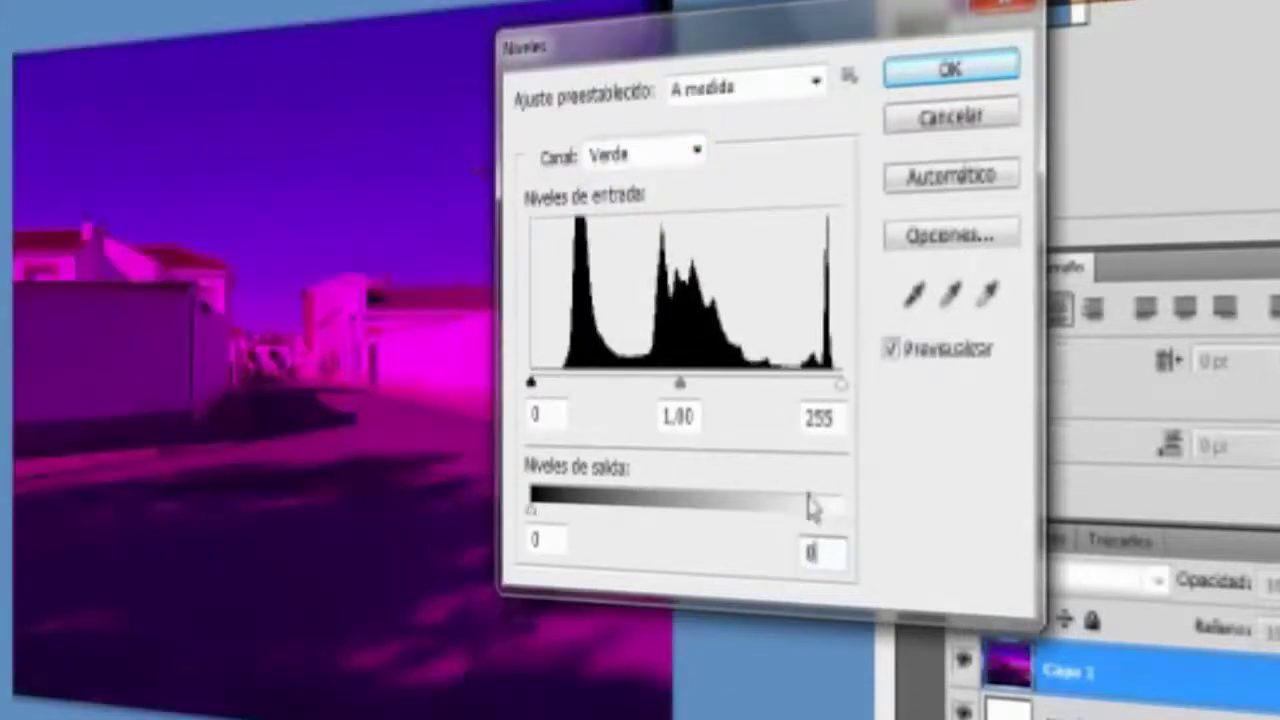
click(698, 154)
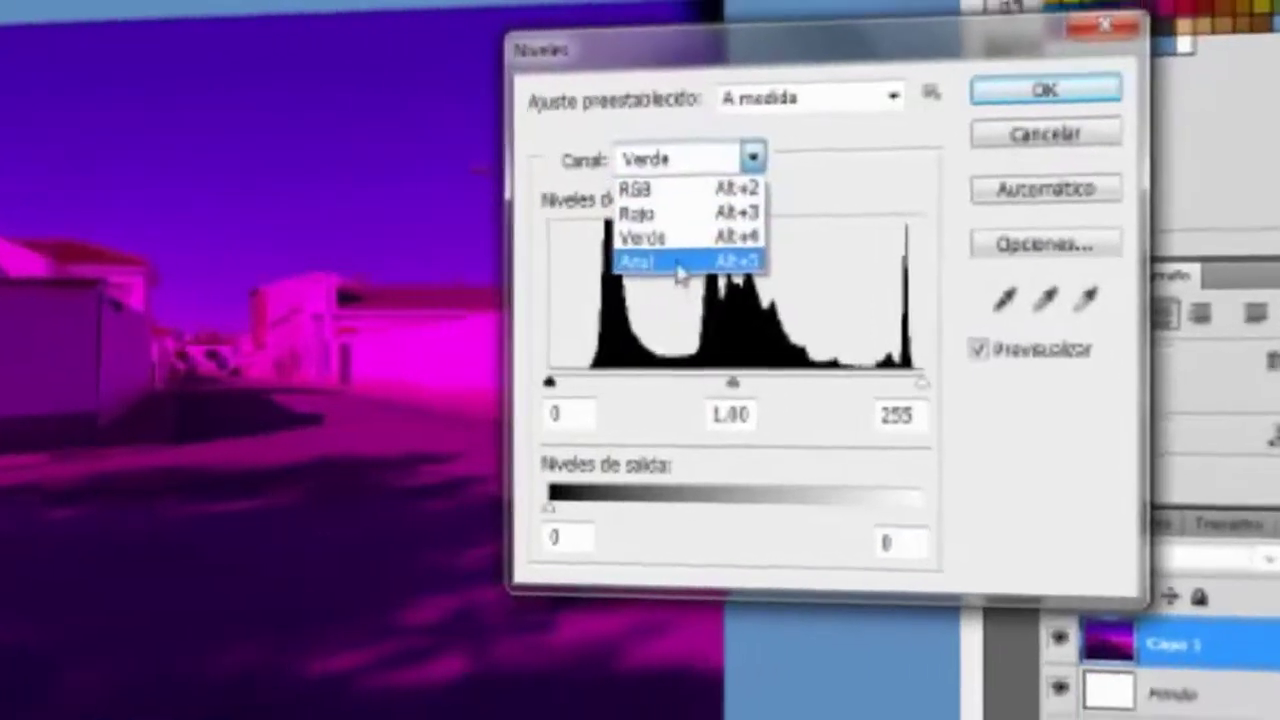
click(643, 262)
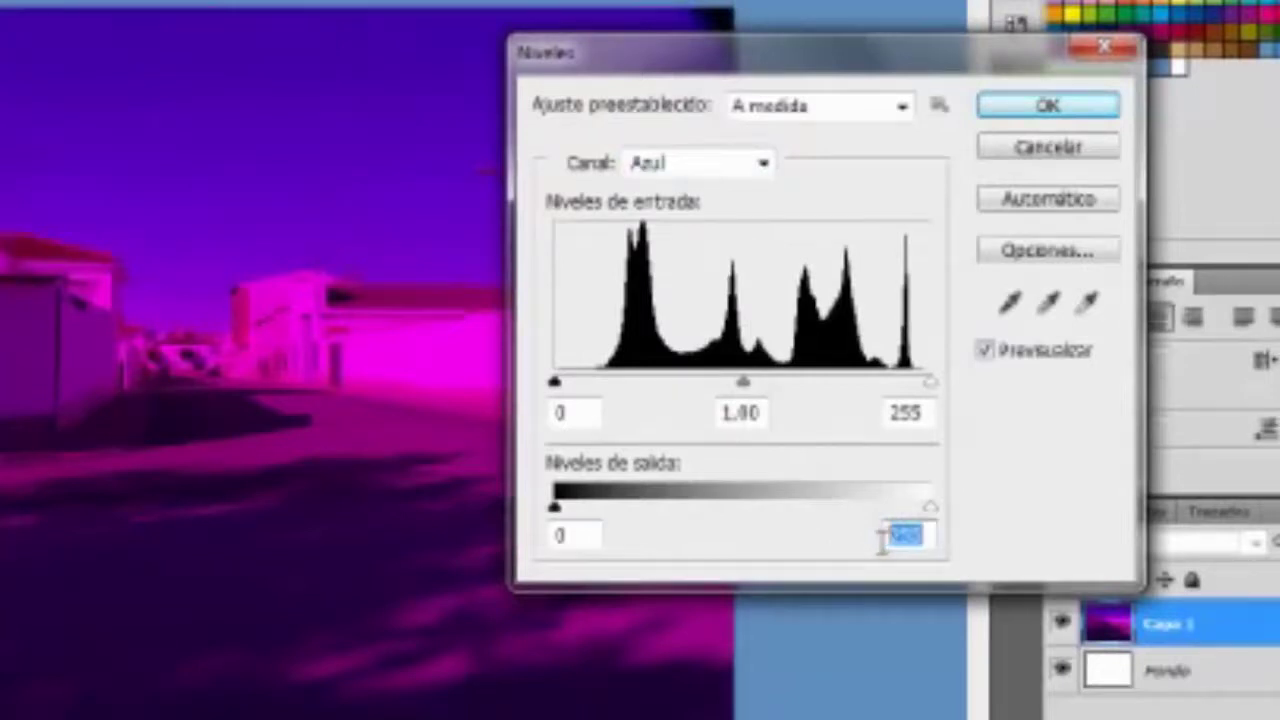
text(0)
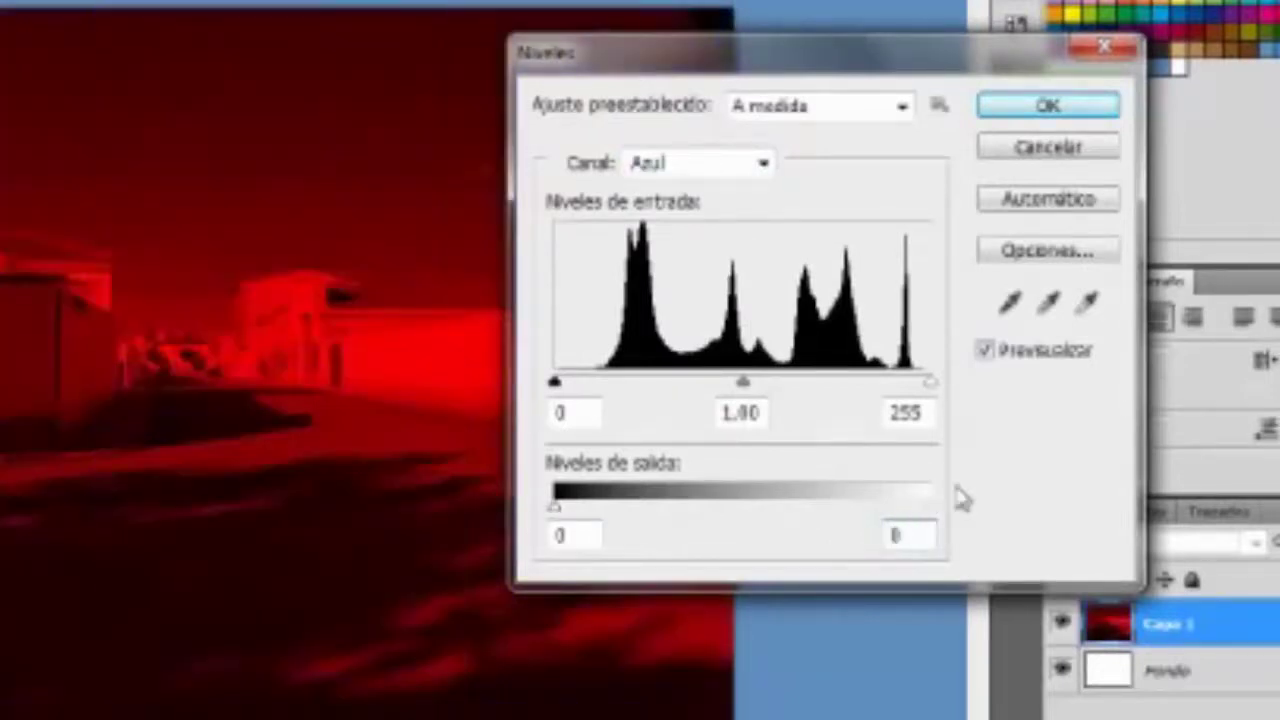
click(1050, 110)
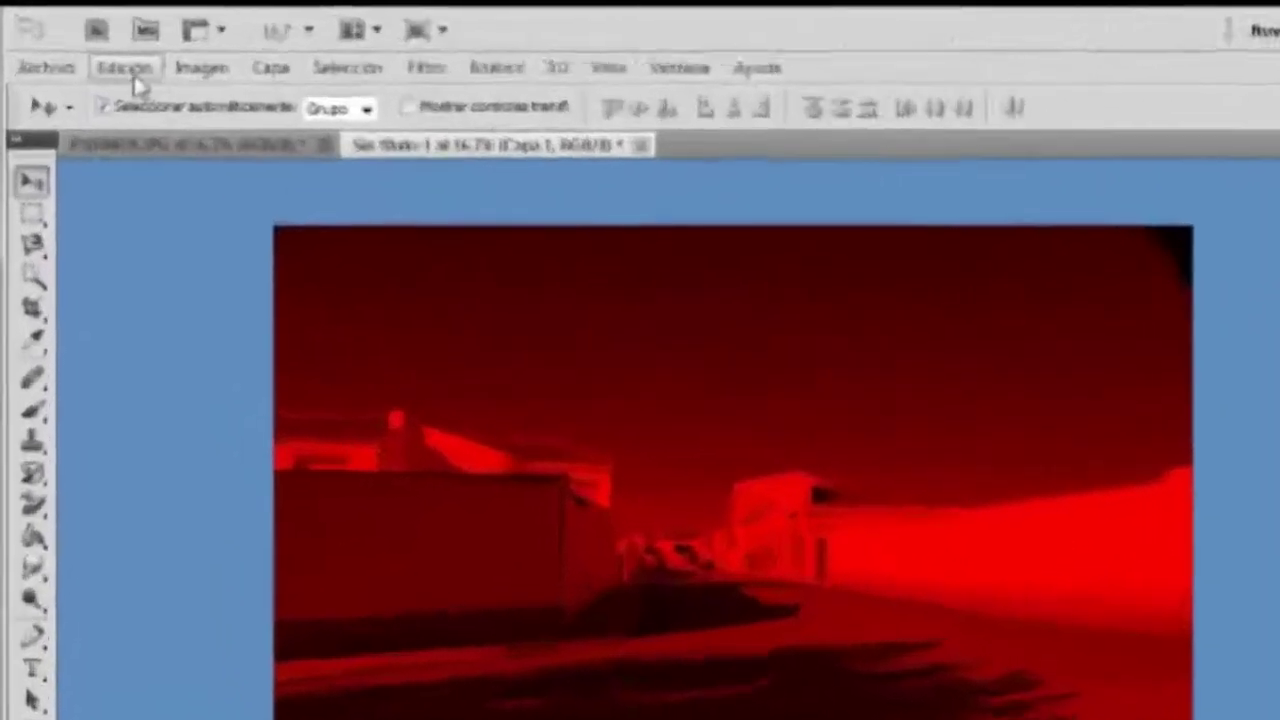
Step: Paste the cyan photo as Capa 2 and set its blend mode to Diferencia
click(85, 46)
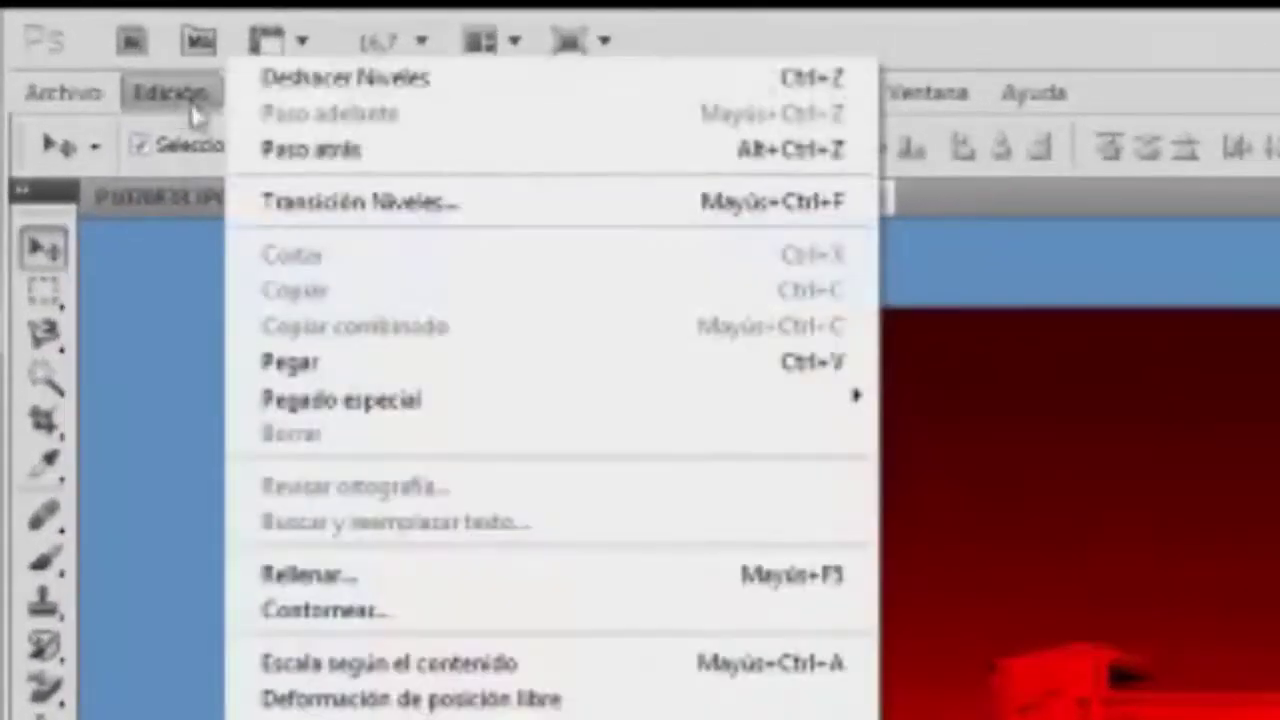
click(290, 362)
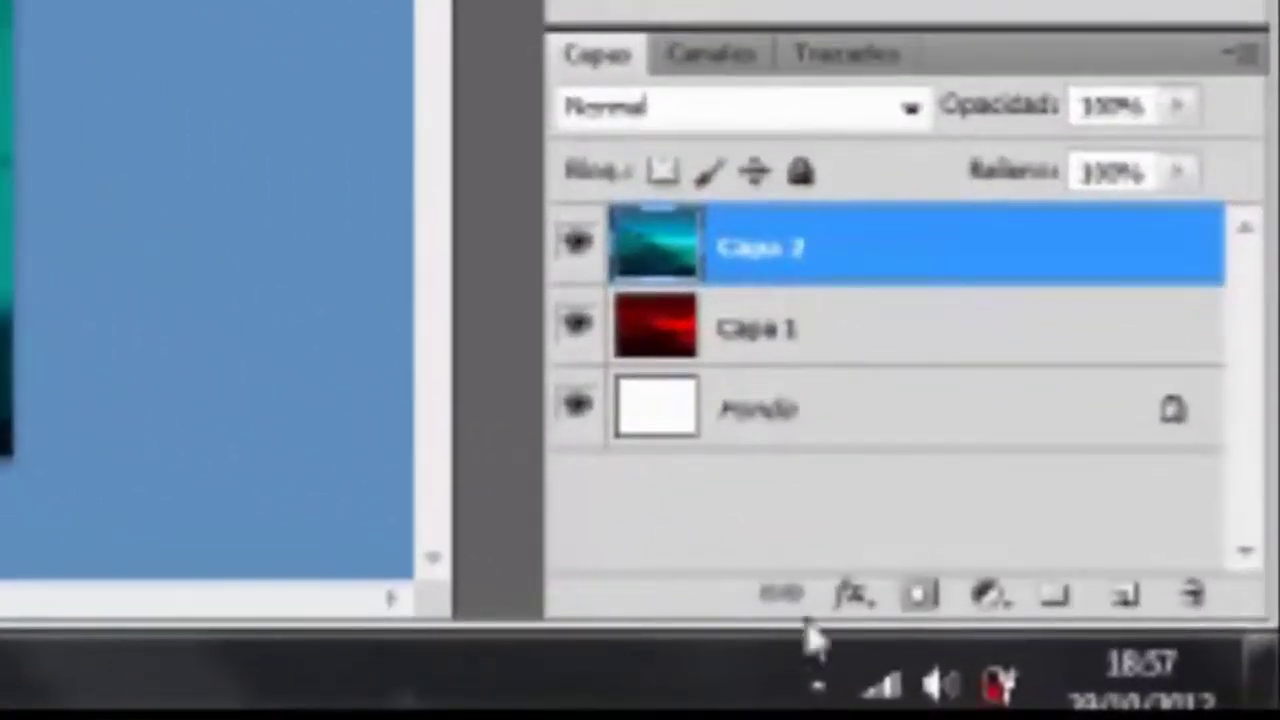
click(866, 602)
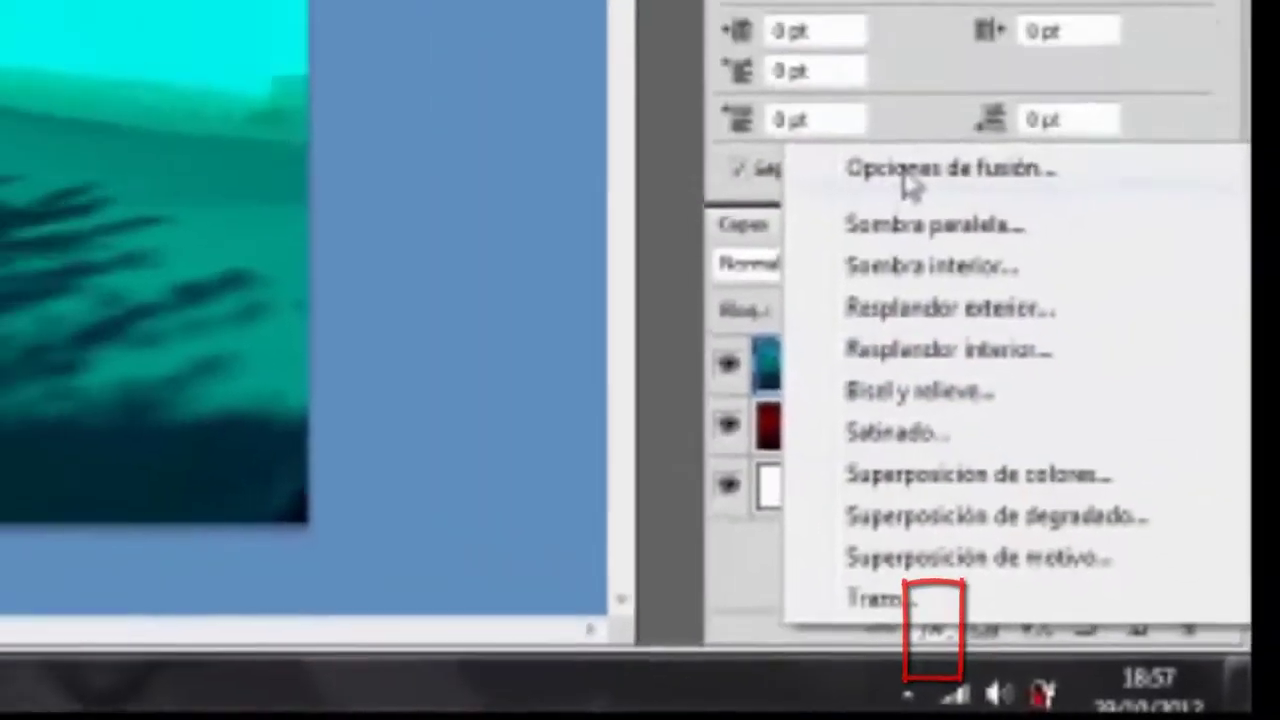
click(966, 300)
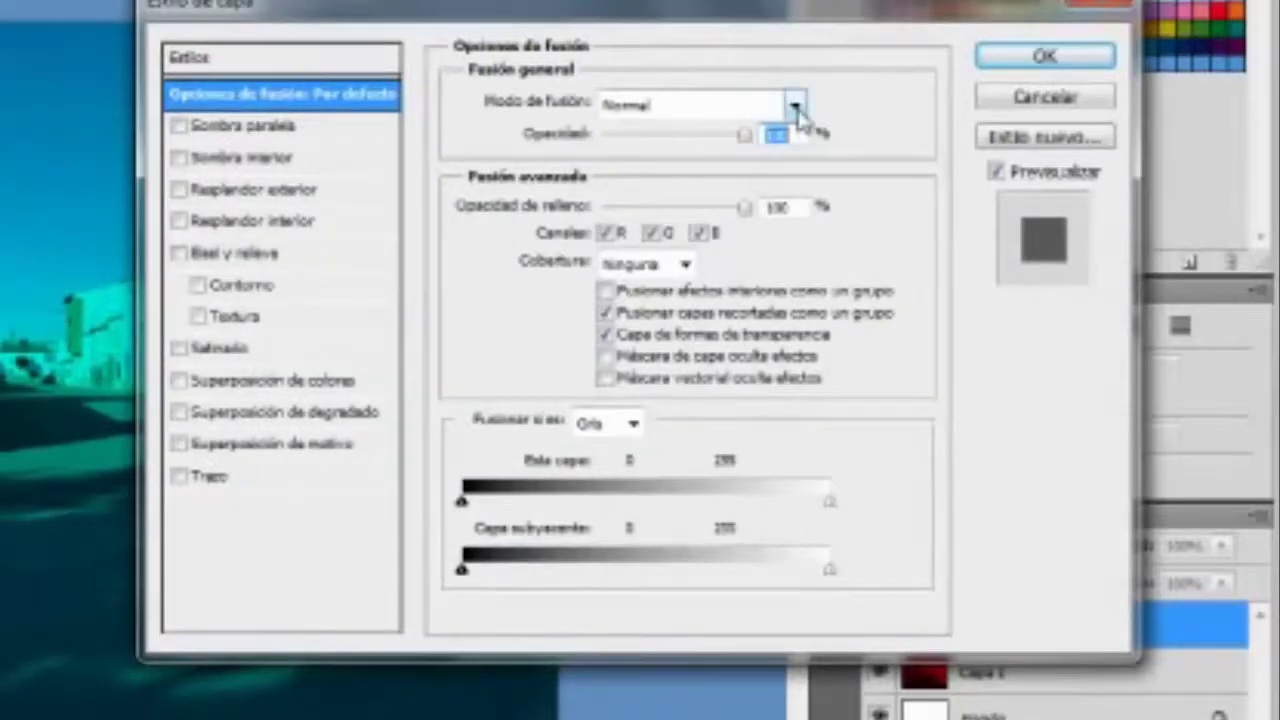
click(795, 105)
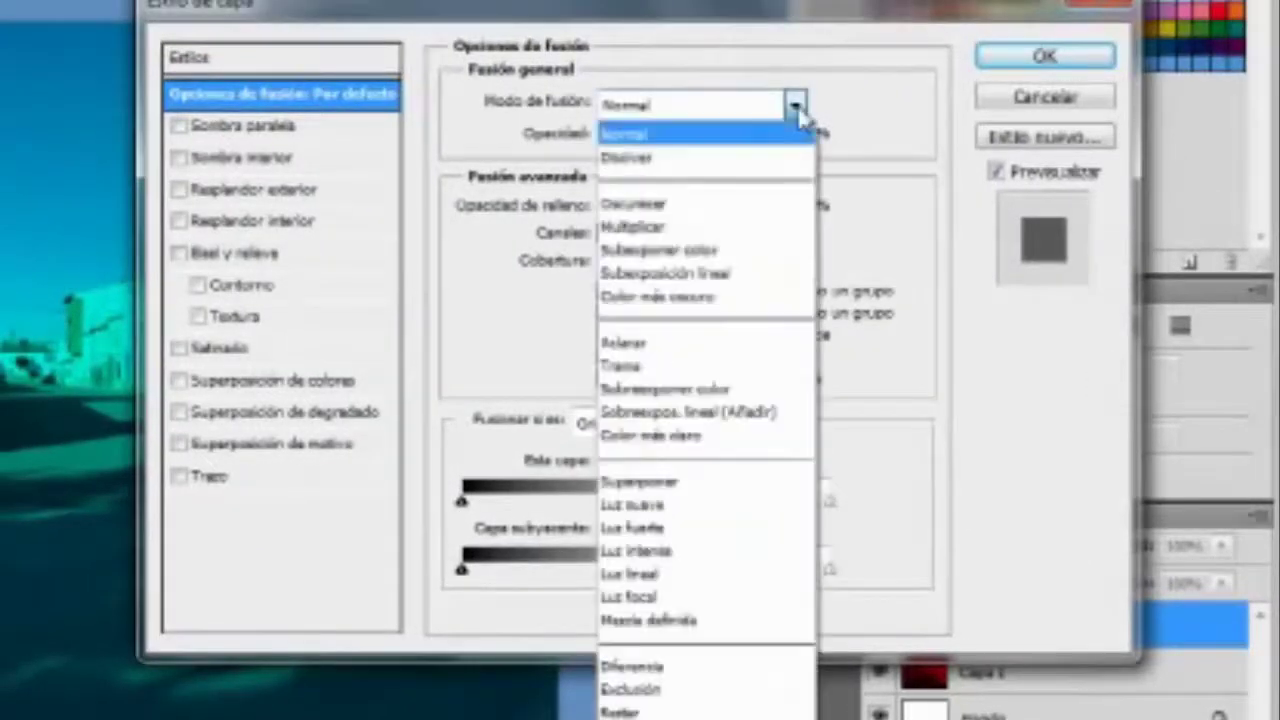
click(657, 667)
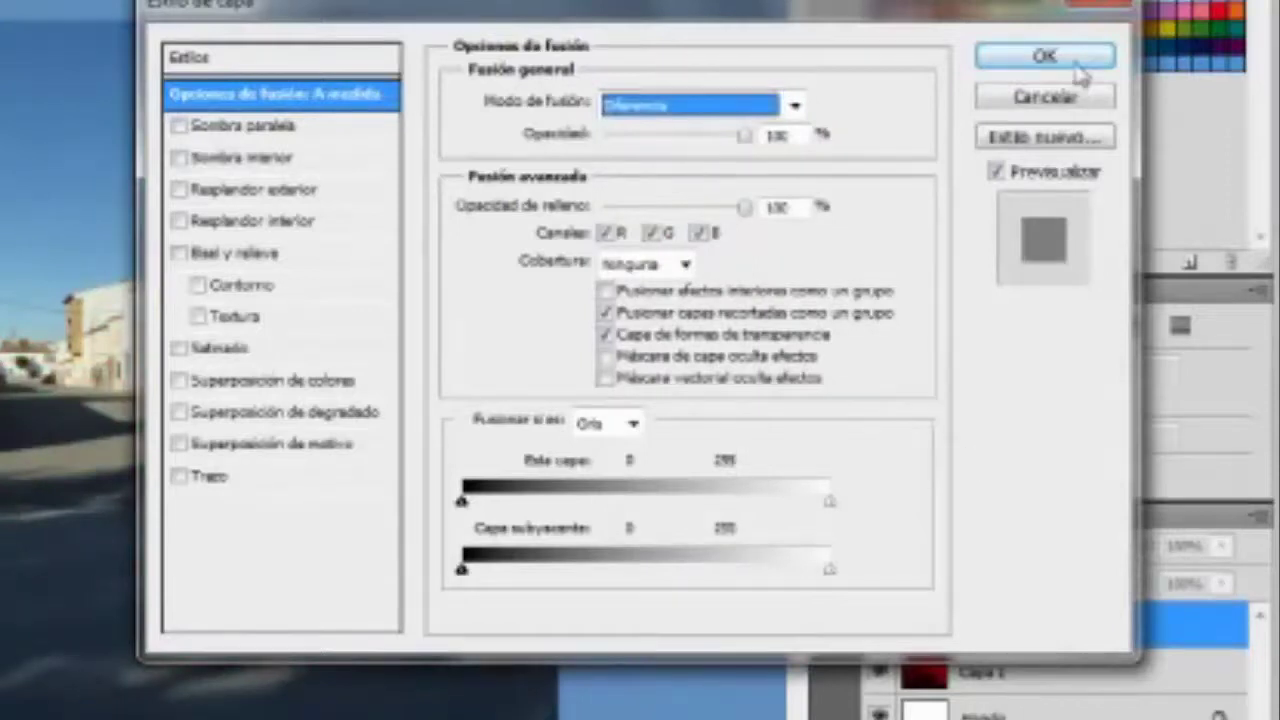
click(1079, 68)
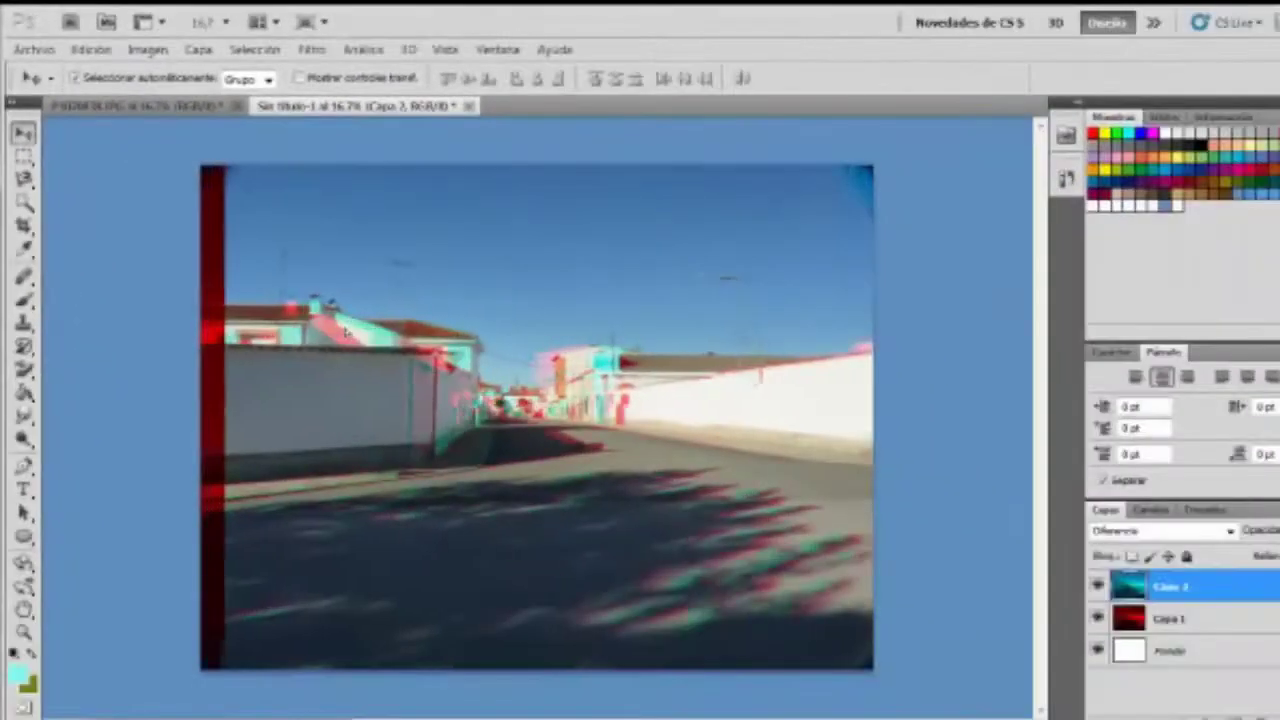
Step: Drag the cyan Capa 2 about 10 px right with the Move tool
drag(344, 330, 354, 334)
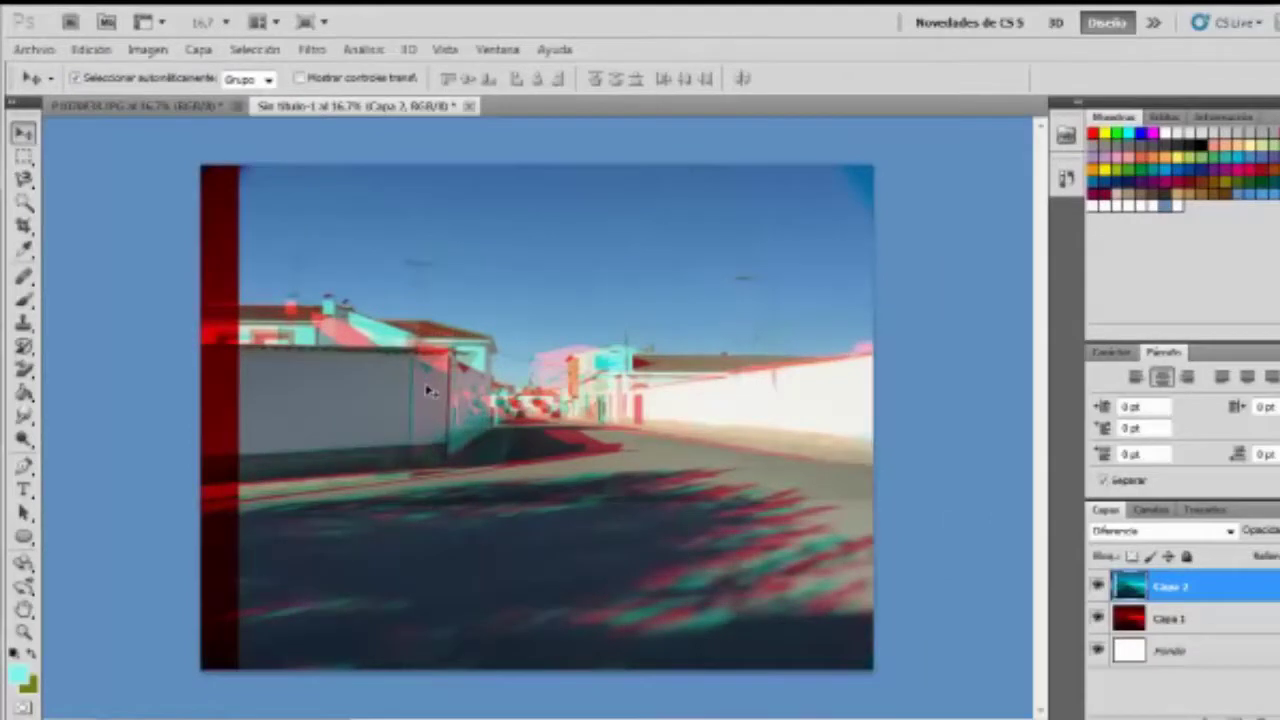